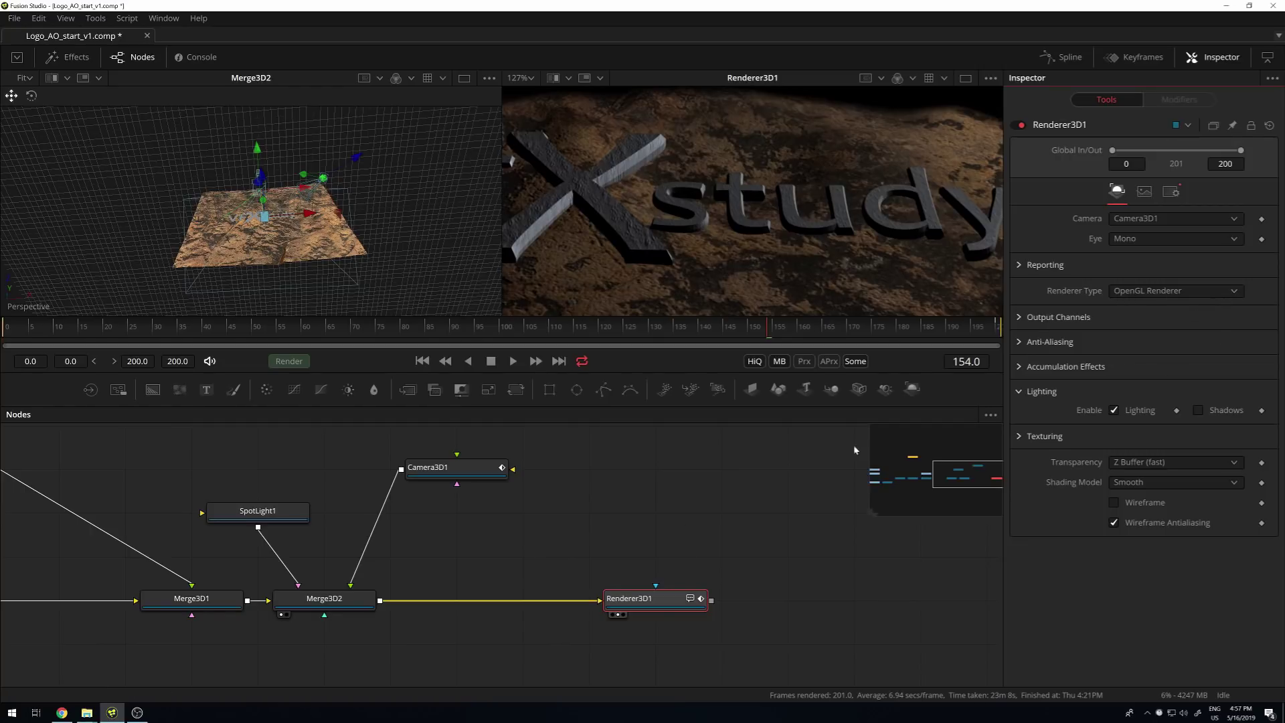
Expand Renderer3D1's Output Channels and switch the viewer to the Alpha channel
drag(796, 512, 697, 516)
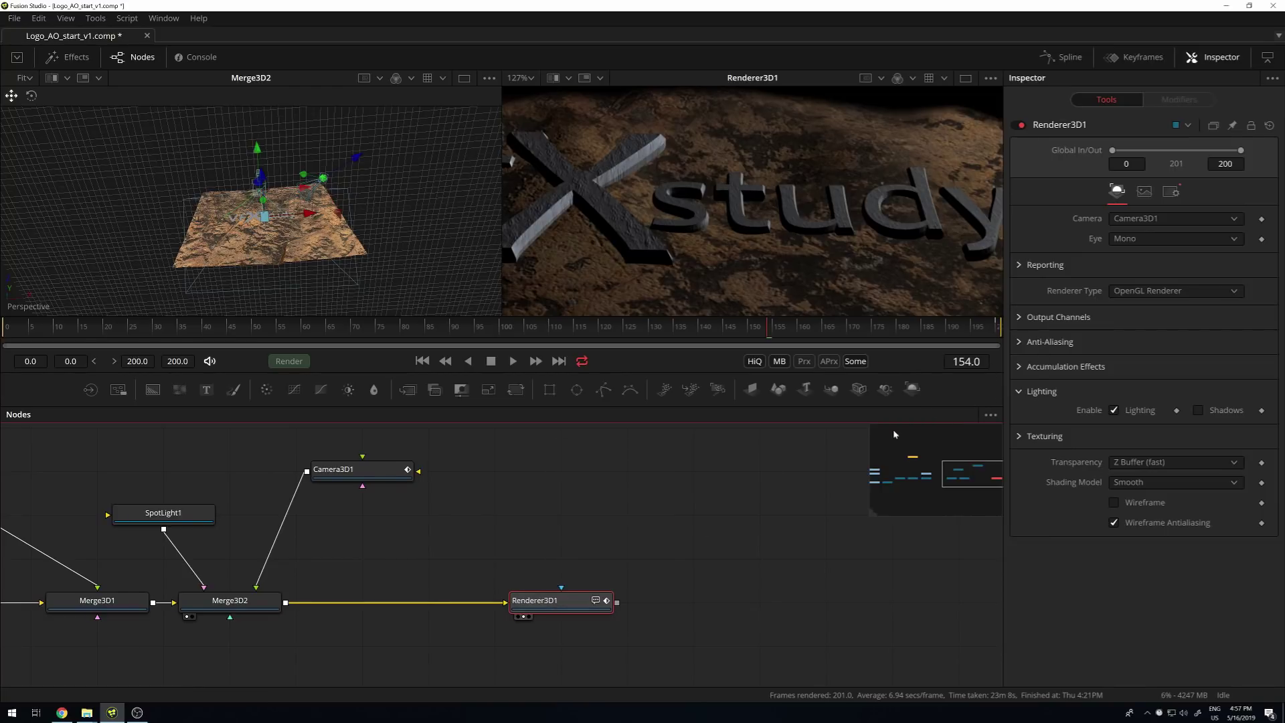
click(1021, 319)
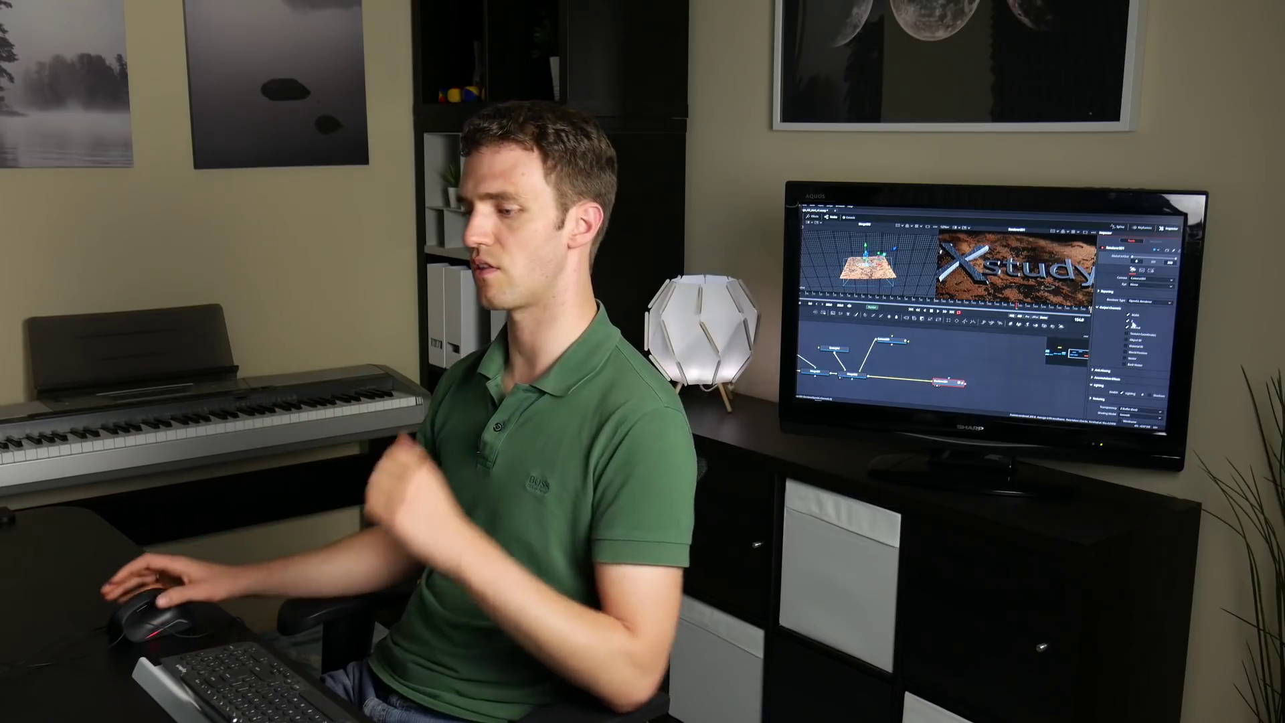
click(1065, 229)
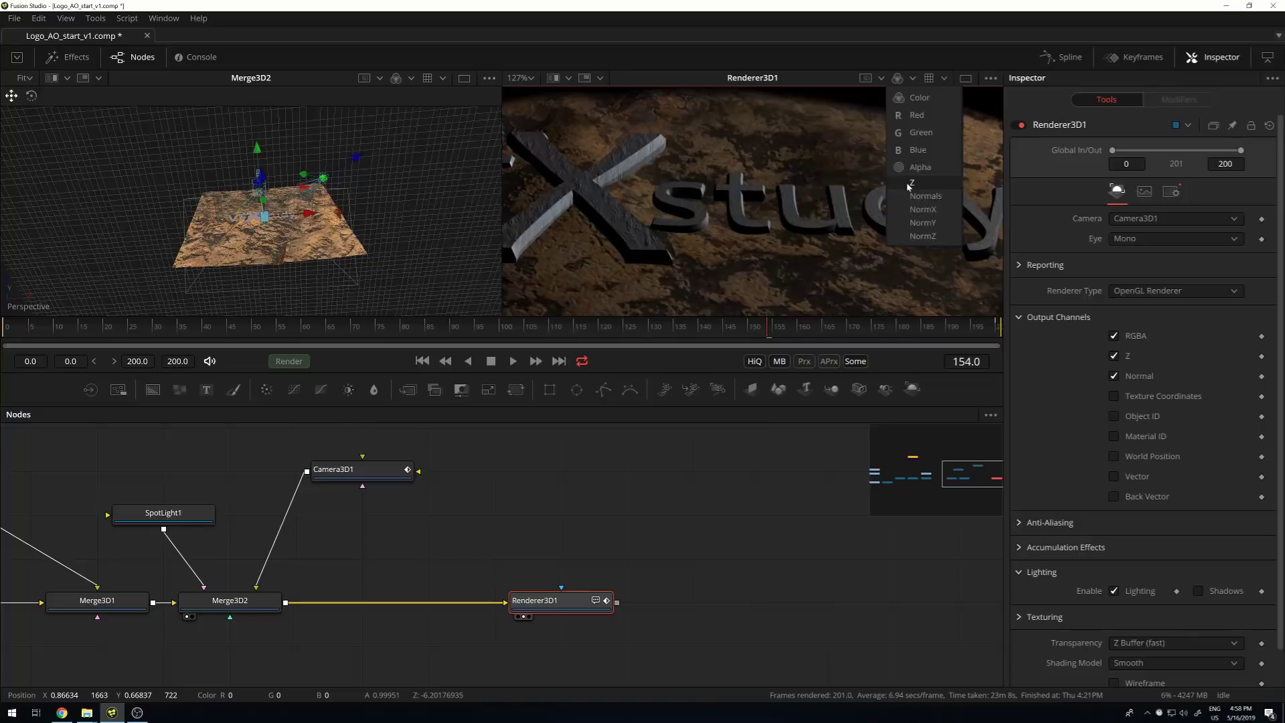
click(918, 149)
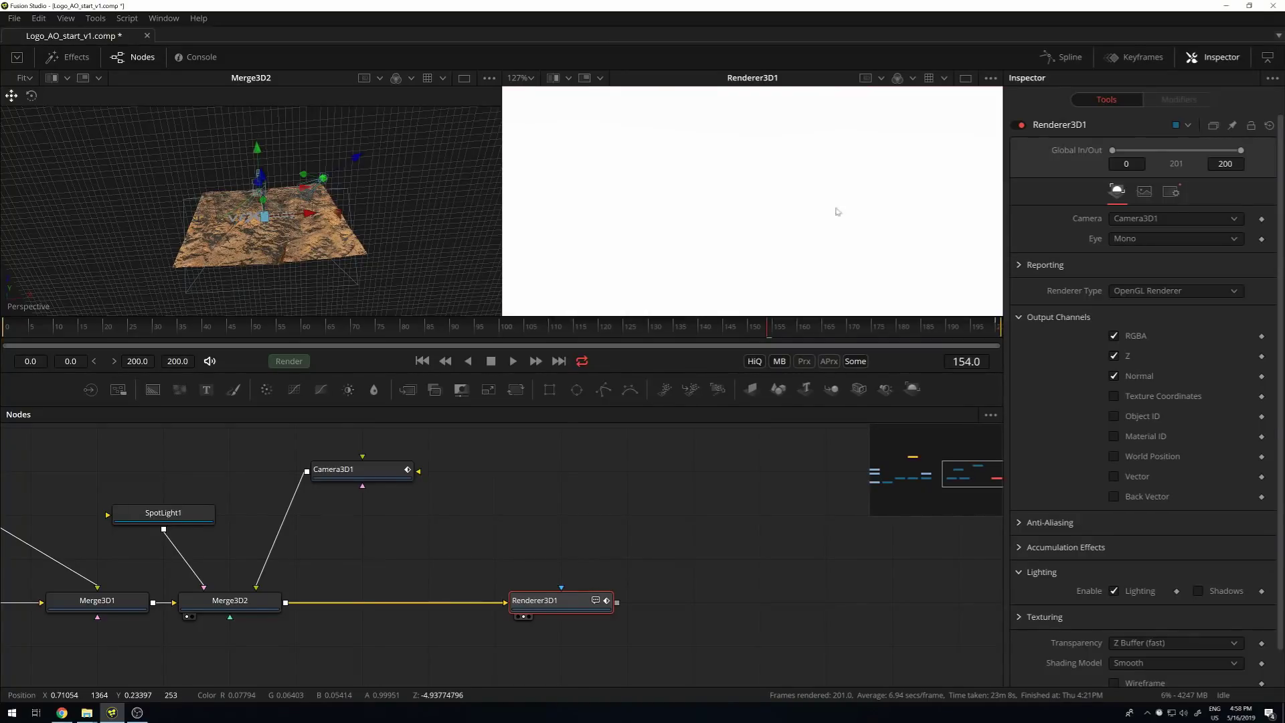
Turn on Show Full Color Range in the viewer's Options menu
right_click(814, 184)
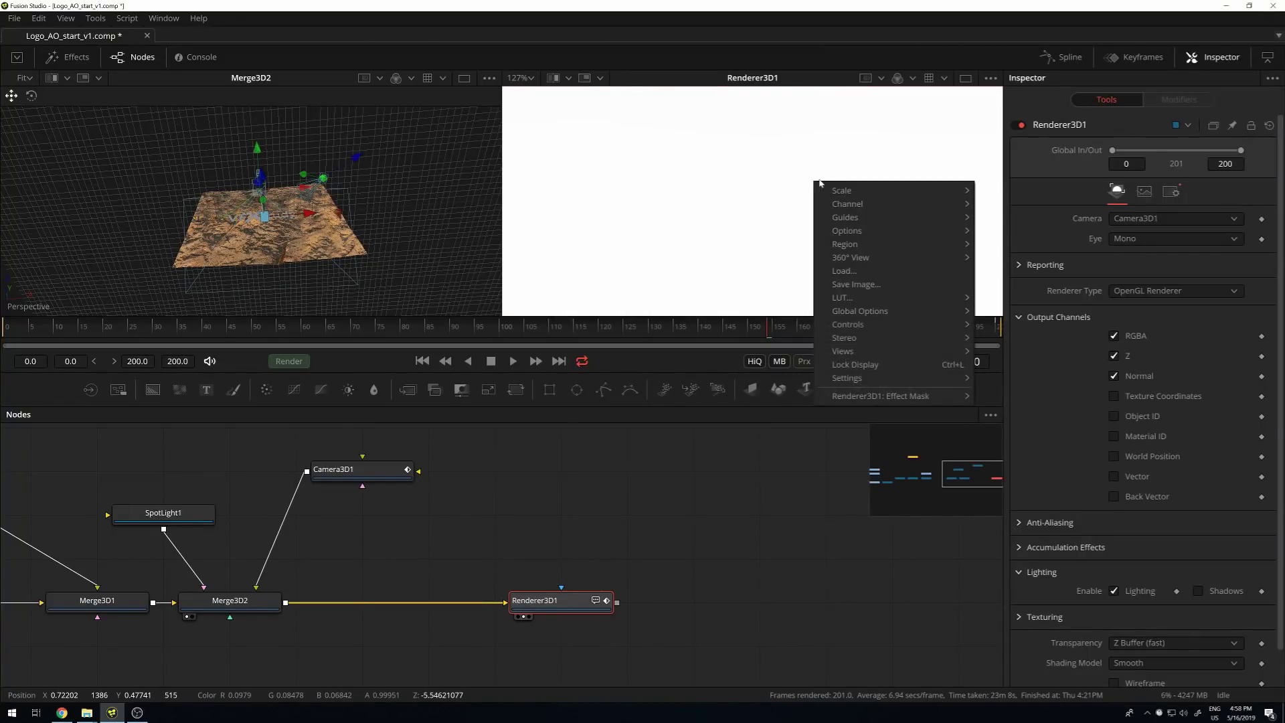
mouse_move(864, 231)
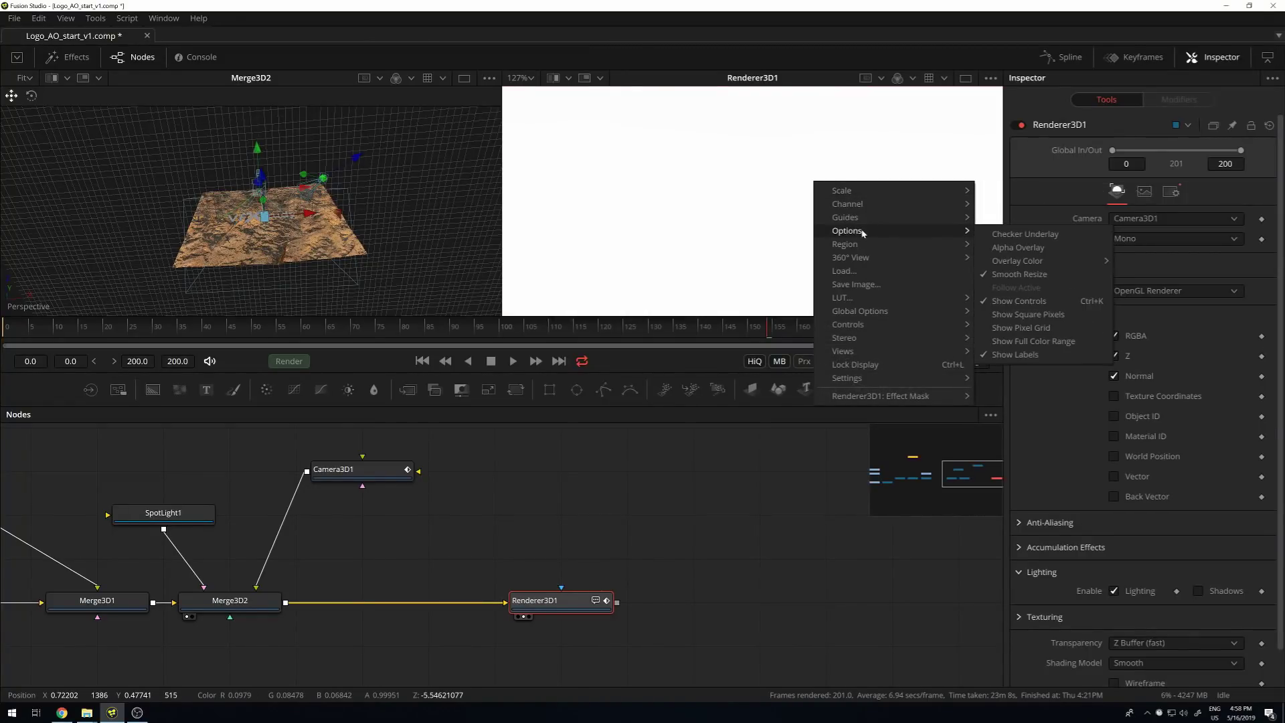
click(1034, 341)
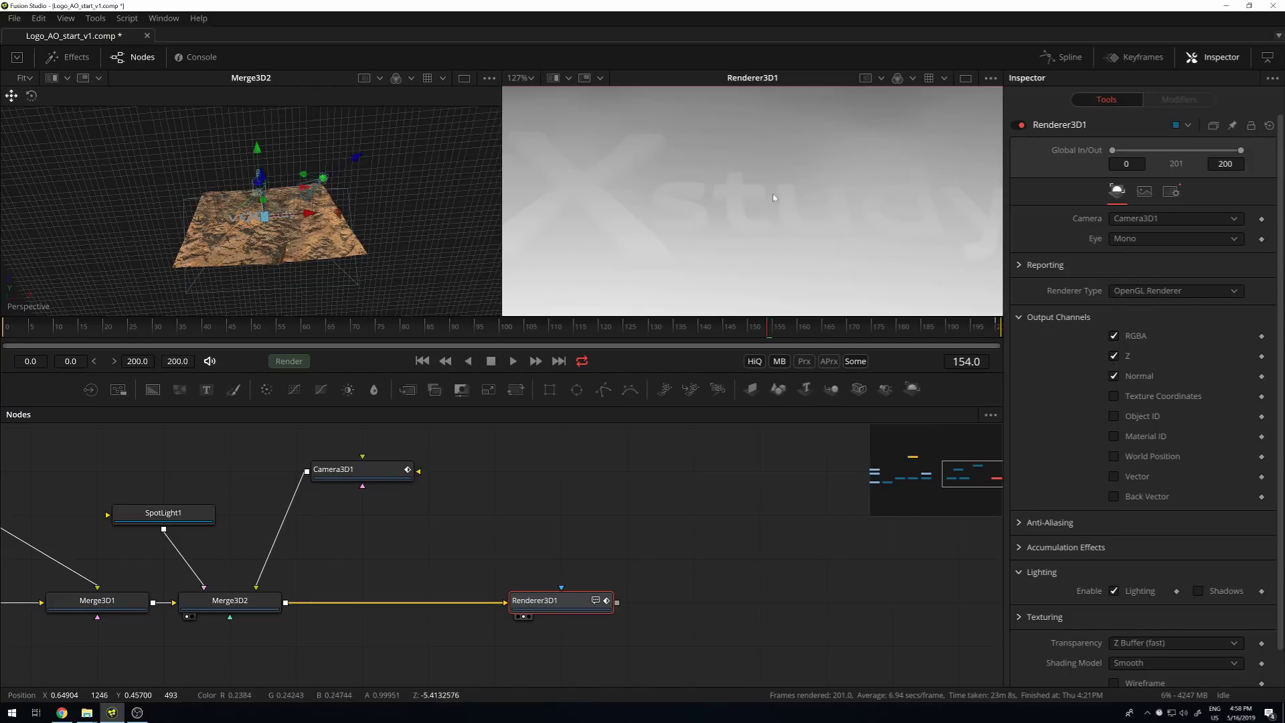
Display the render's Normals channel in the viewer
scroll(841, 153, down, 3)
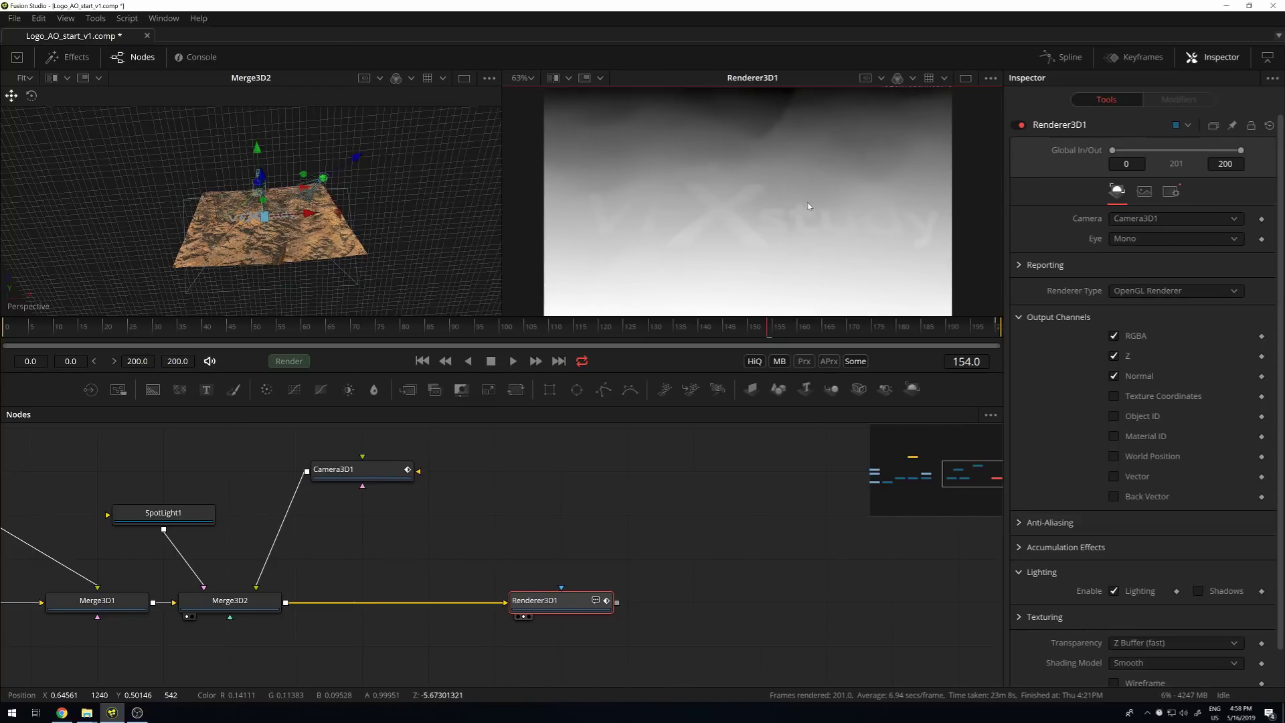
click(915, 79)
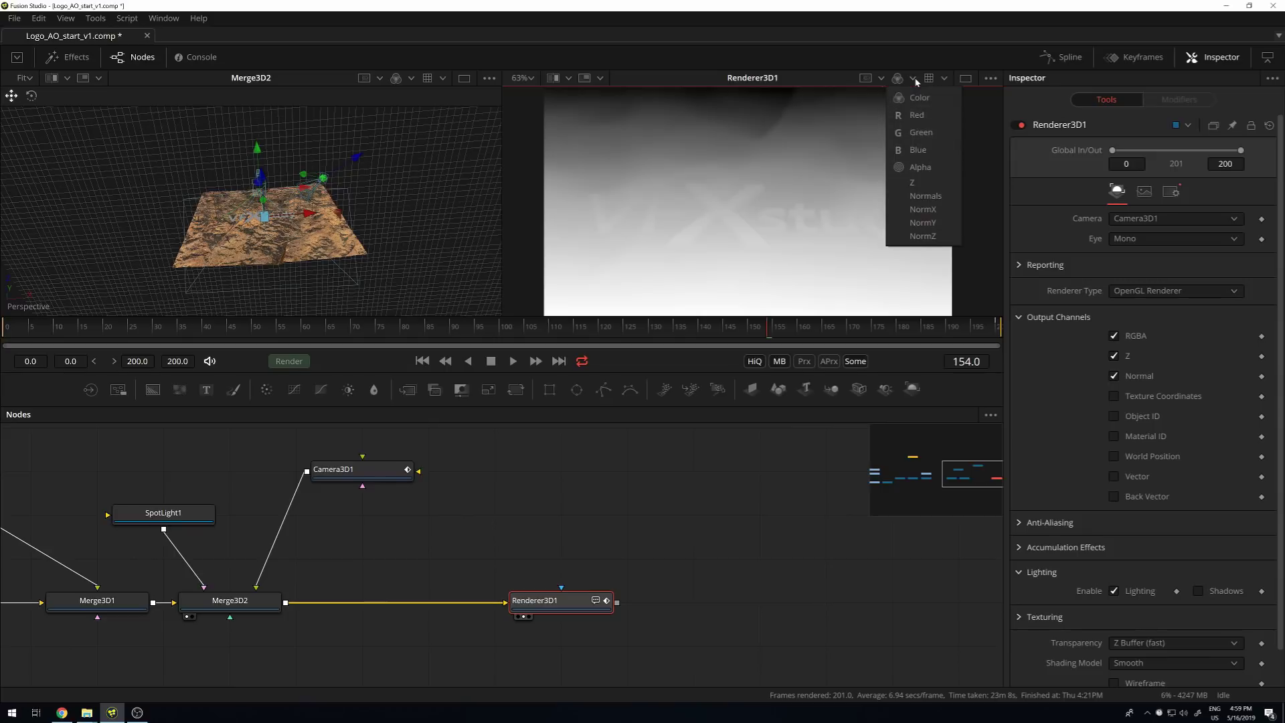
click(925, 195)
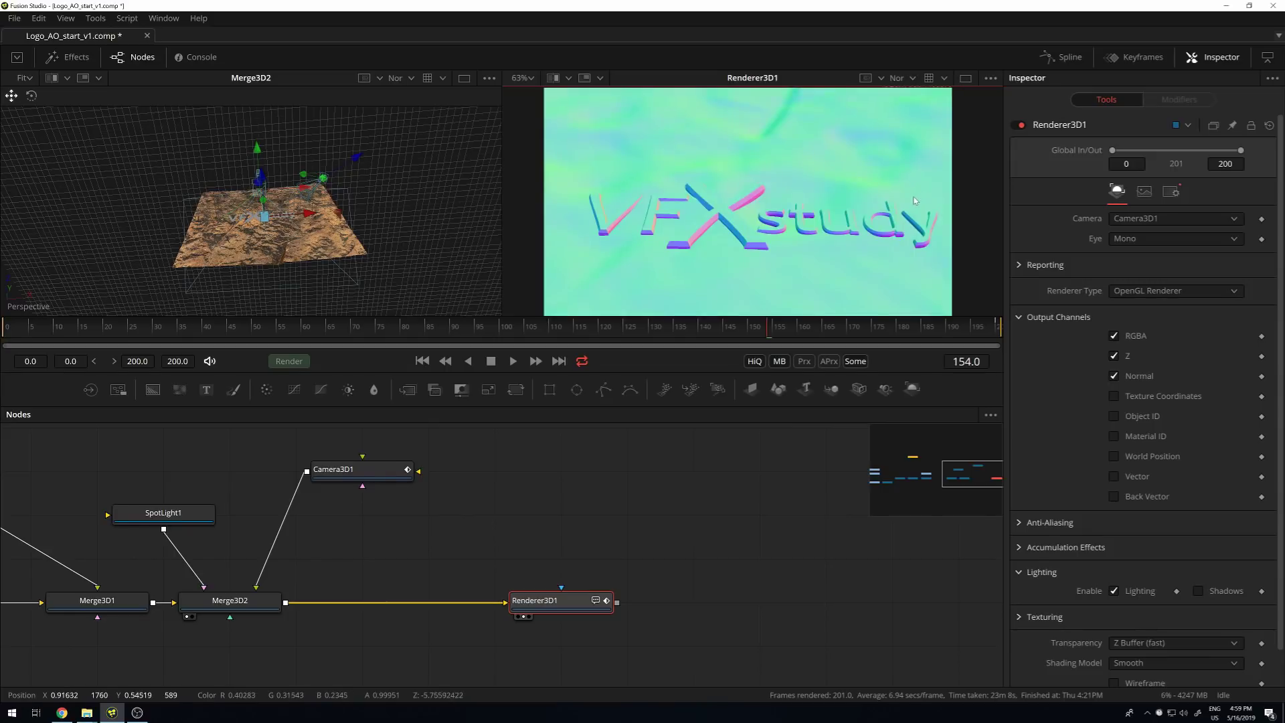
scroll(196, 191, up, 10)
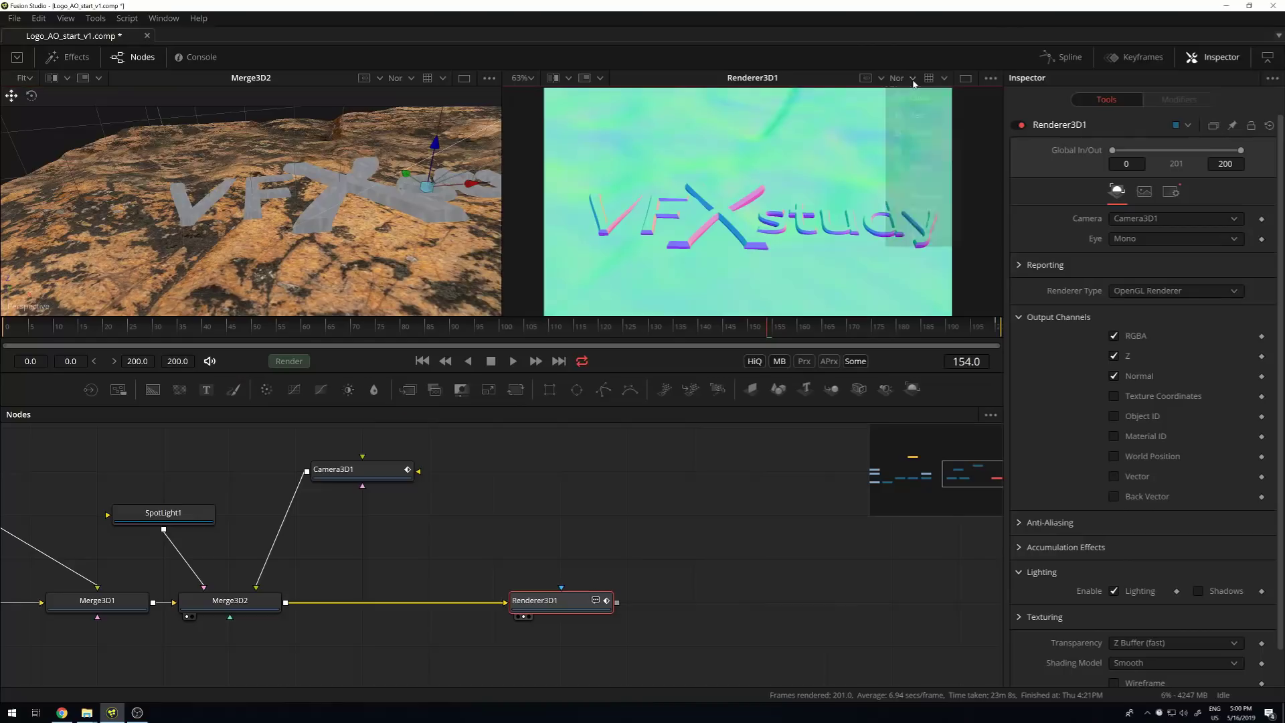
Leave the viewer channel unchanged and bring up the Select Tool search with Shift+Space
click(914, 79)
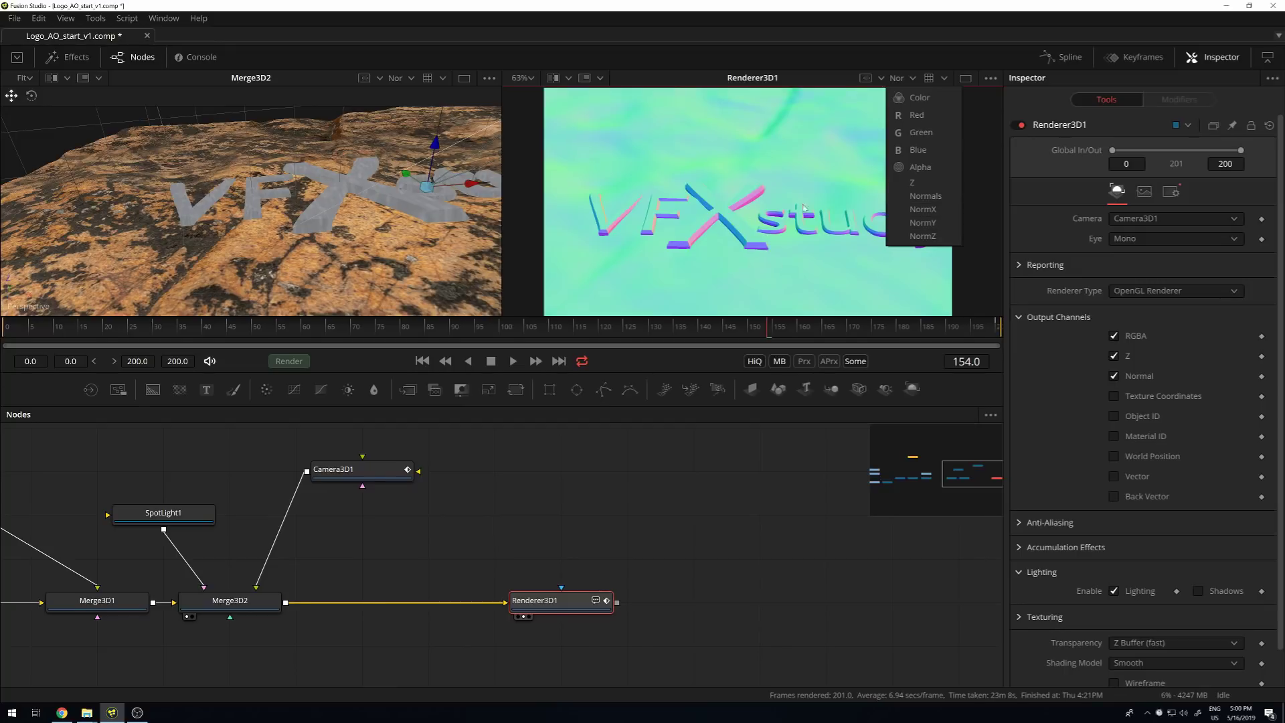
click(782, 148)
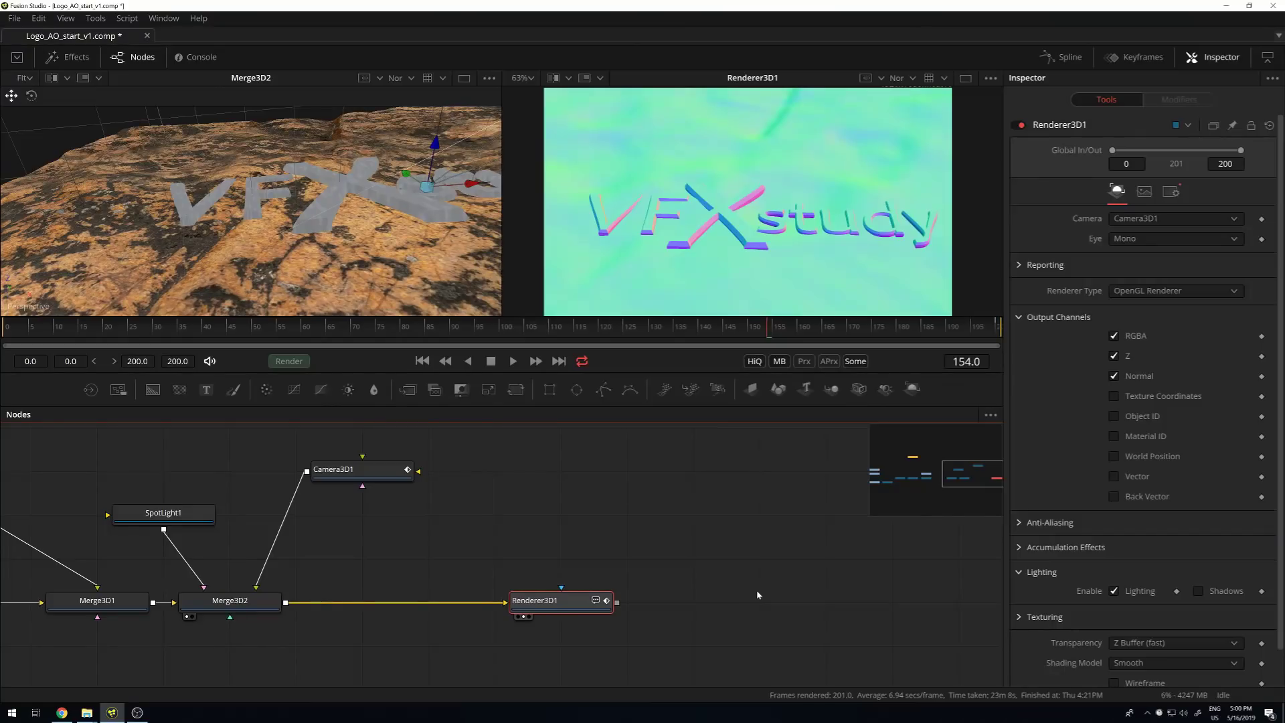
key(shift+space)
Search 'ambie' and add the Ambient Occlusion (SSAO) node to the comp
text(film)
key(BackSpace)
key(BackSpace)
key(BackSpace)
key(BackSpace)
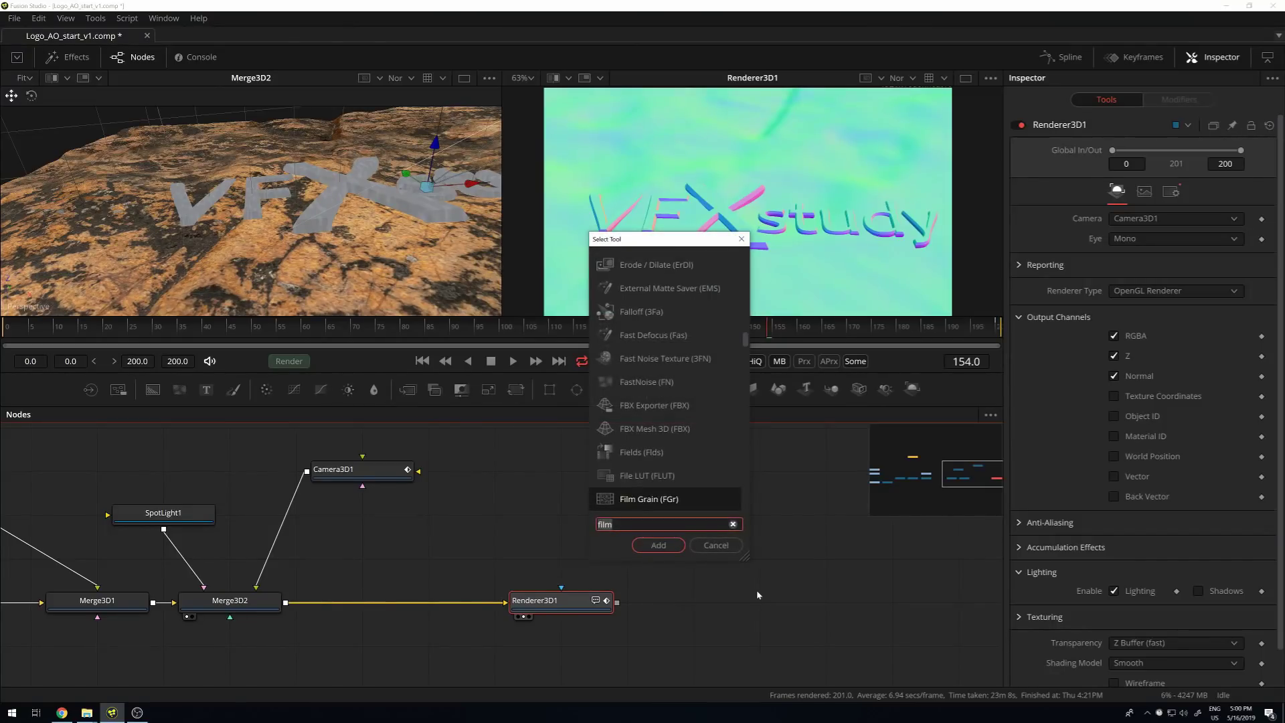
text(ambient)
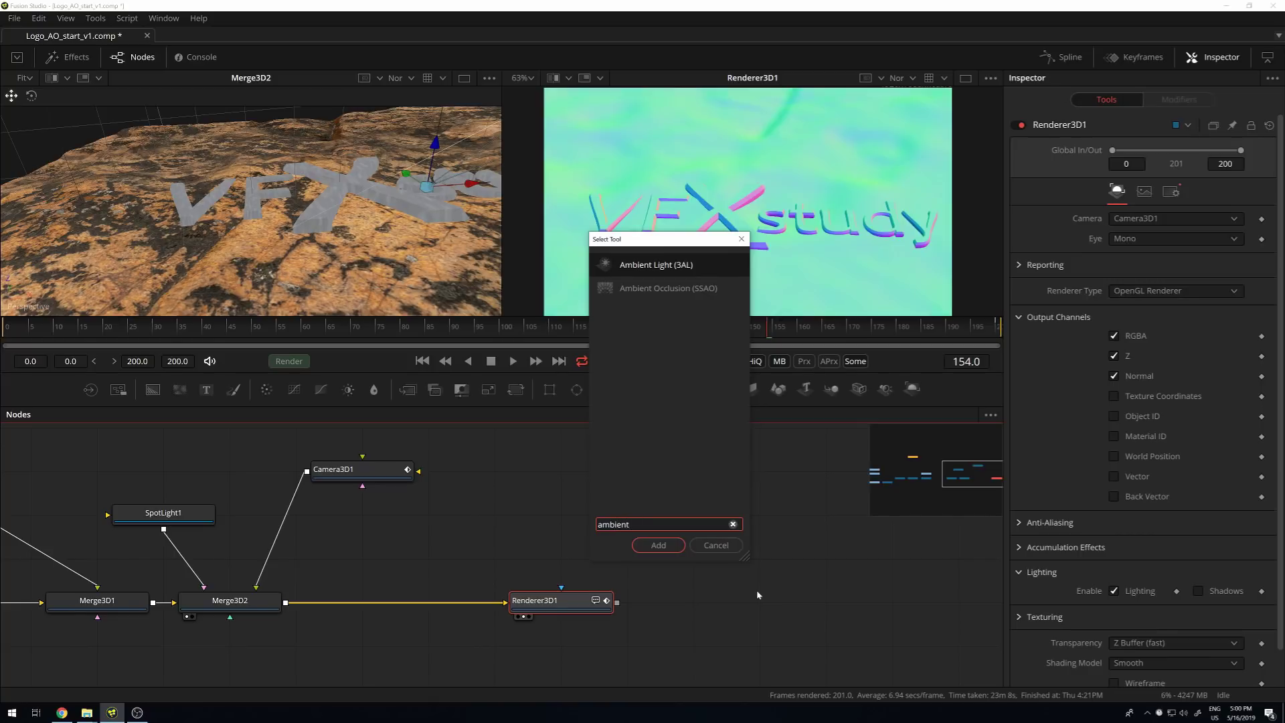
key(Down)
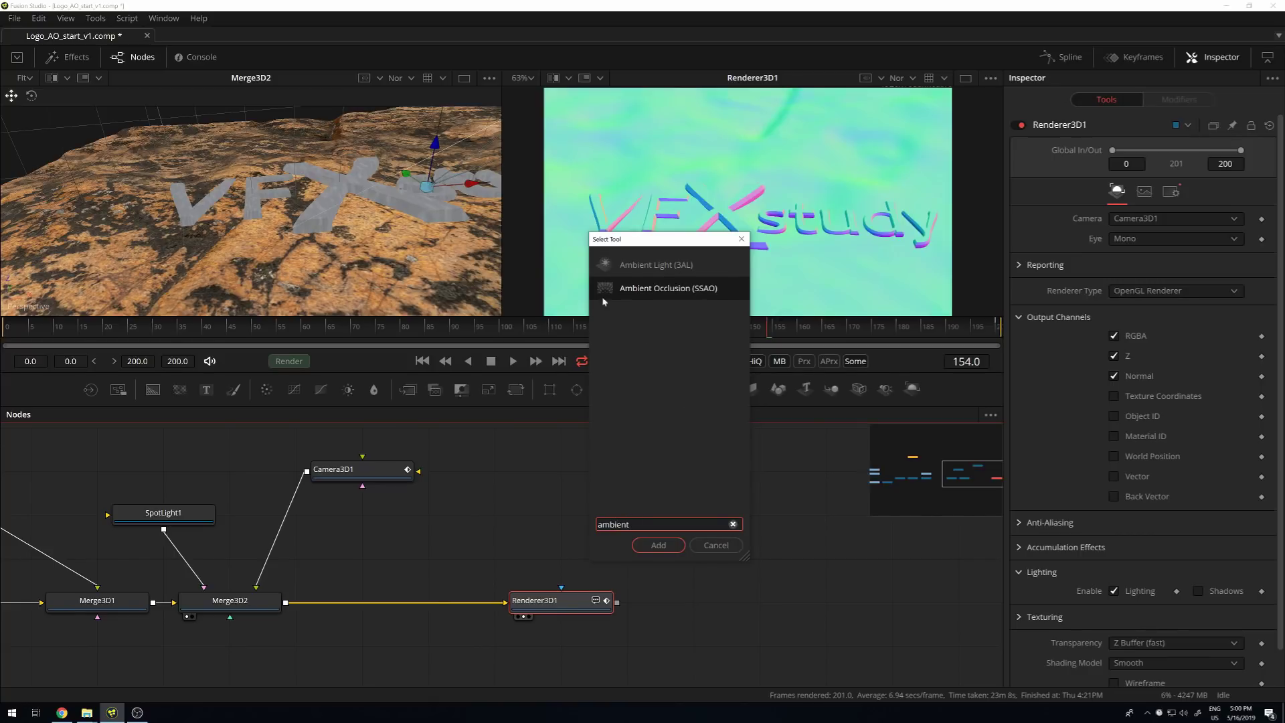
click(658, 546)
Position AmbientOcclusion1 and connect Camera3D1's output to its camera input
drag(744, 496, 761, 455)
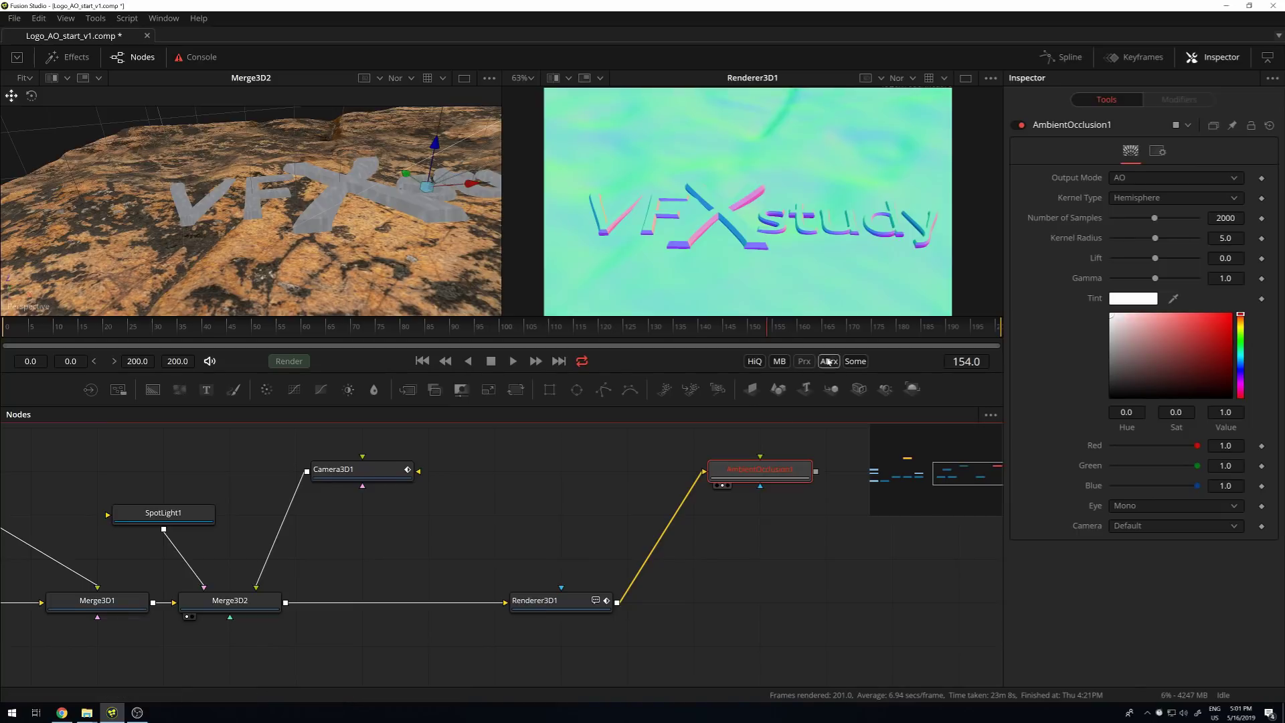
click(563, 600)
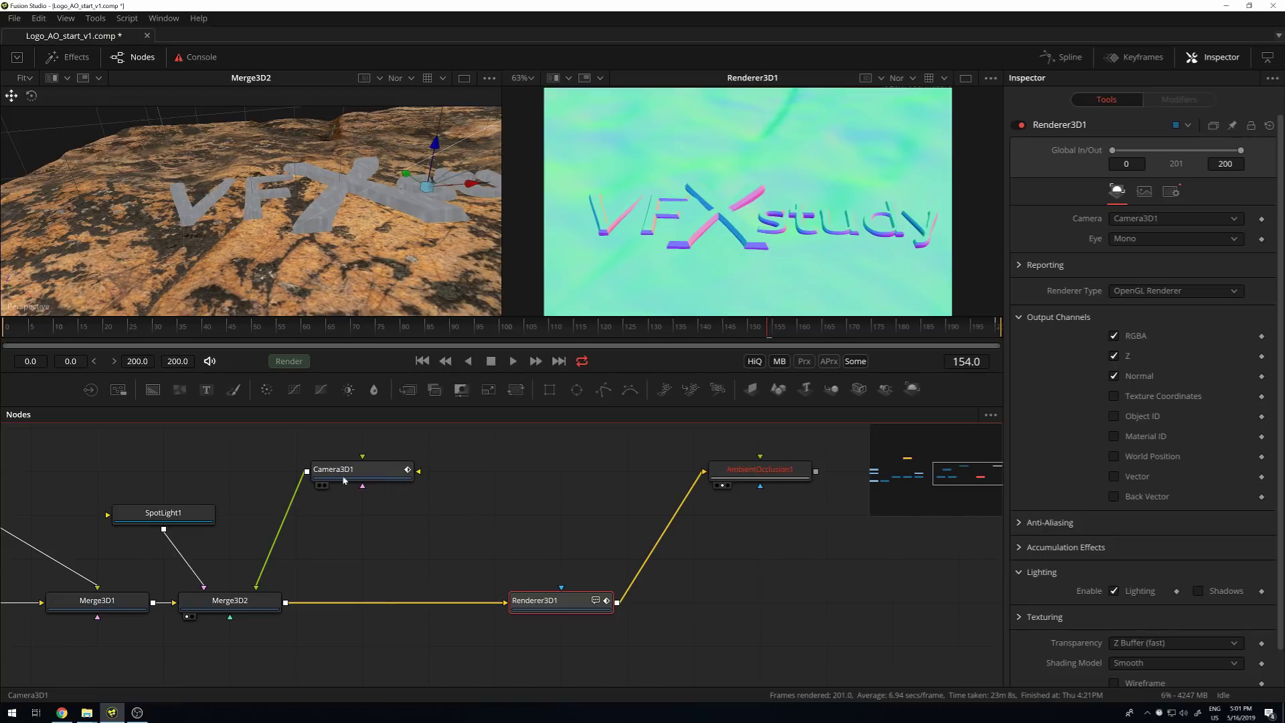
drag(307, 474, 704, 471)
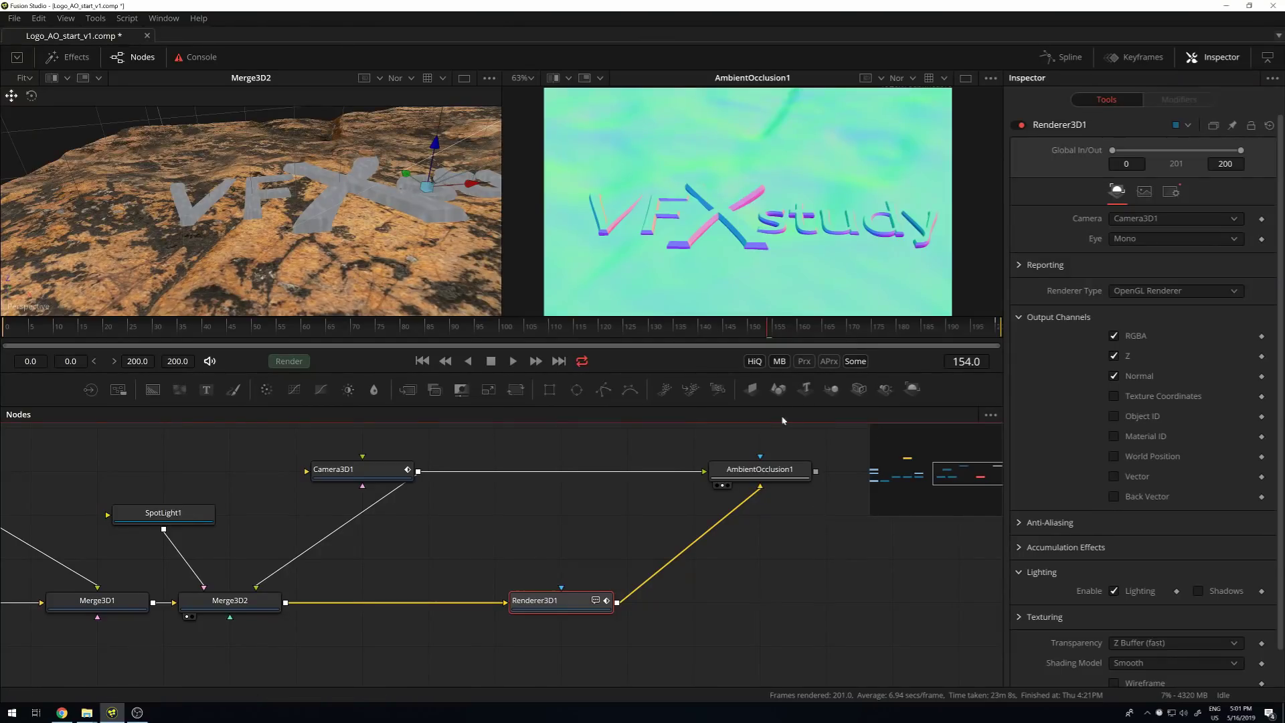
View AmbientOcclusion1 in Color and zoom in on the jagged edges around the X letter
click(901, 79)
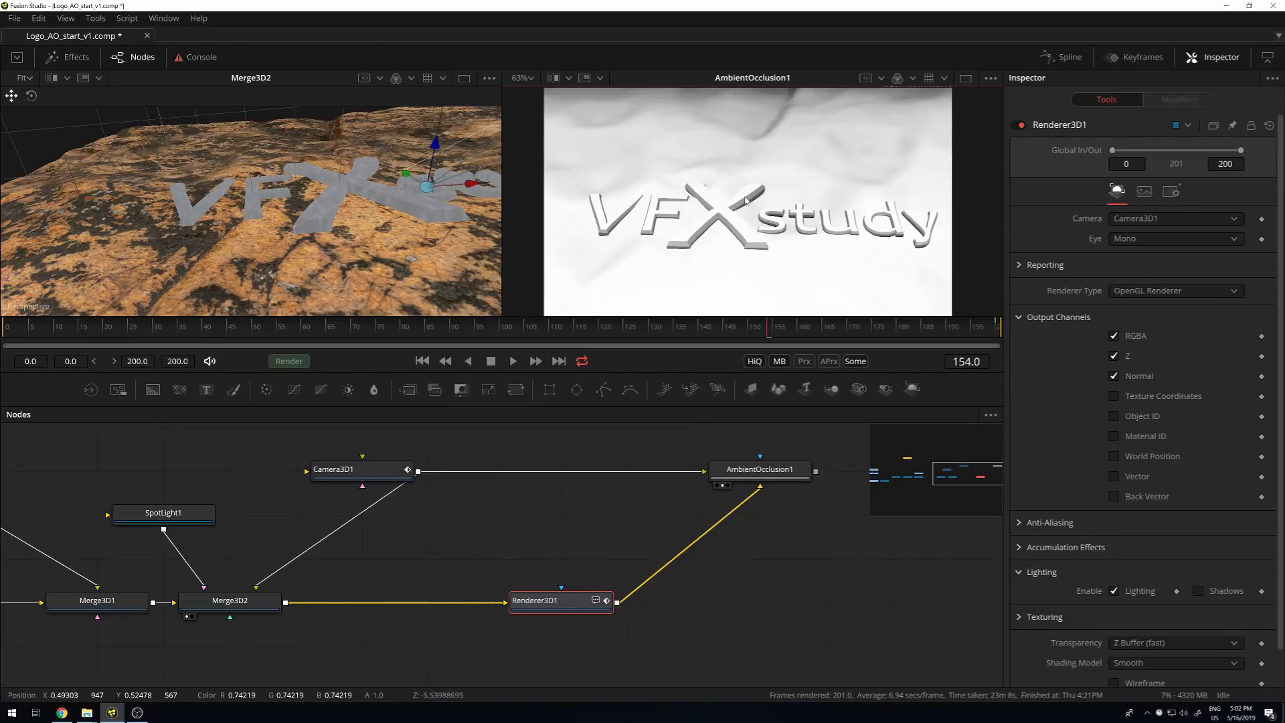
scroll(747, 198, up, 6)
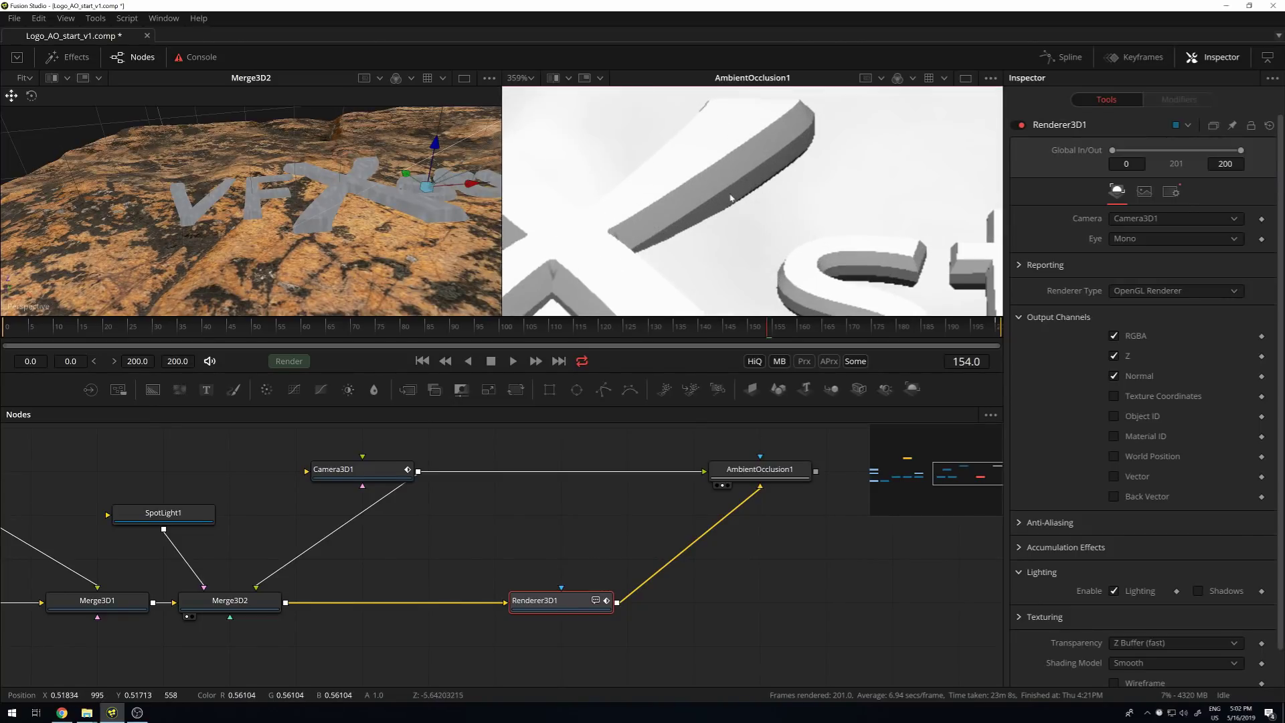
scroll(767, 182, down, 4)
scroll(697, 177, up, 2)
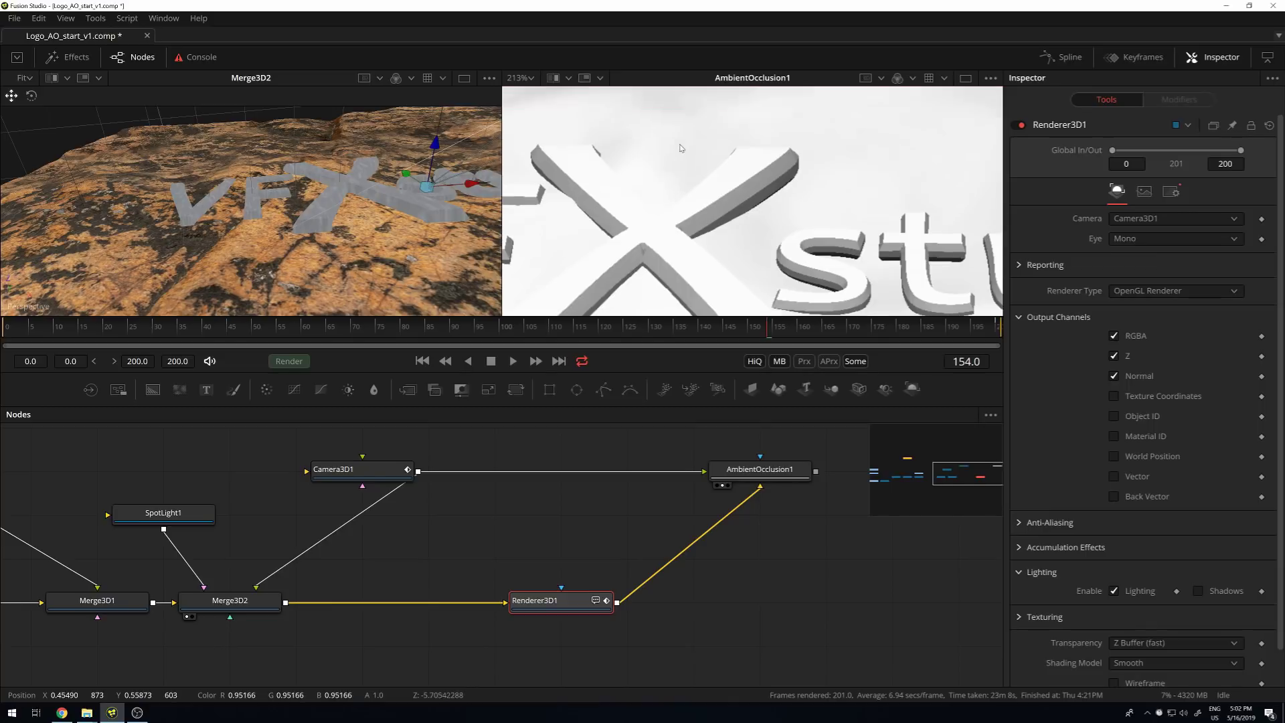
scroll(697, 181, up, 2)
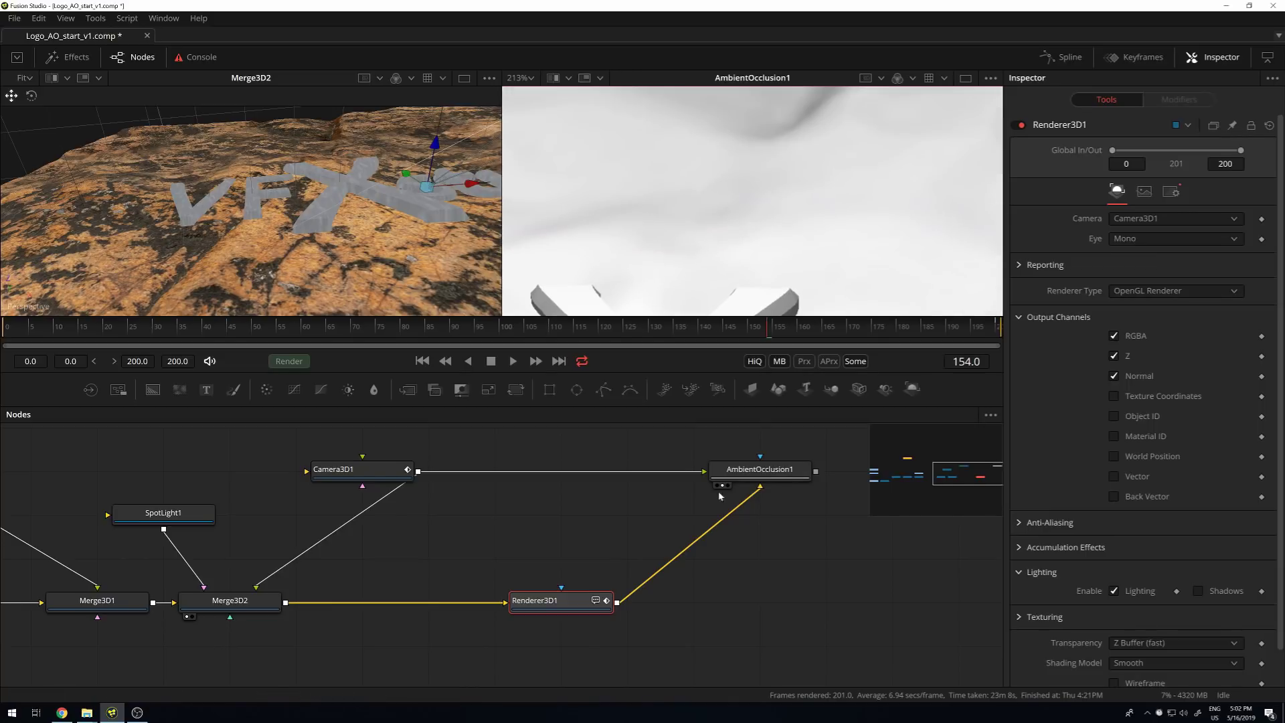
scroll(788, 157, down, 2)
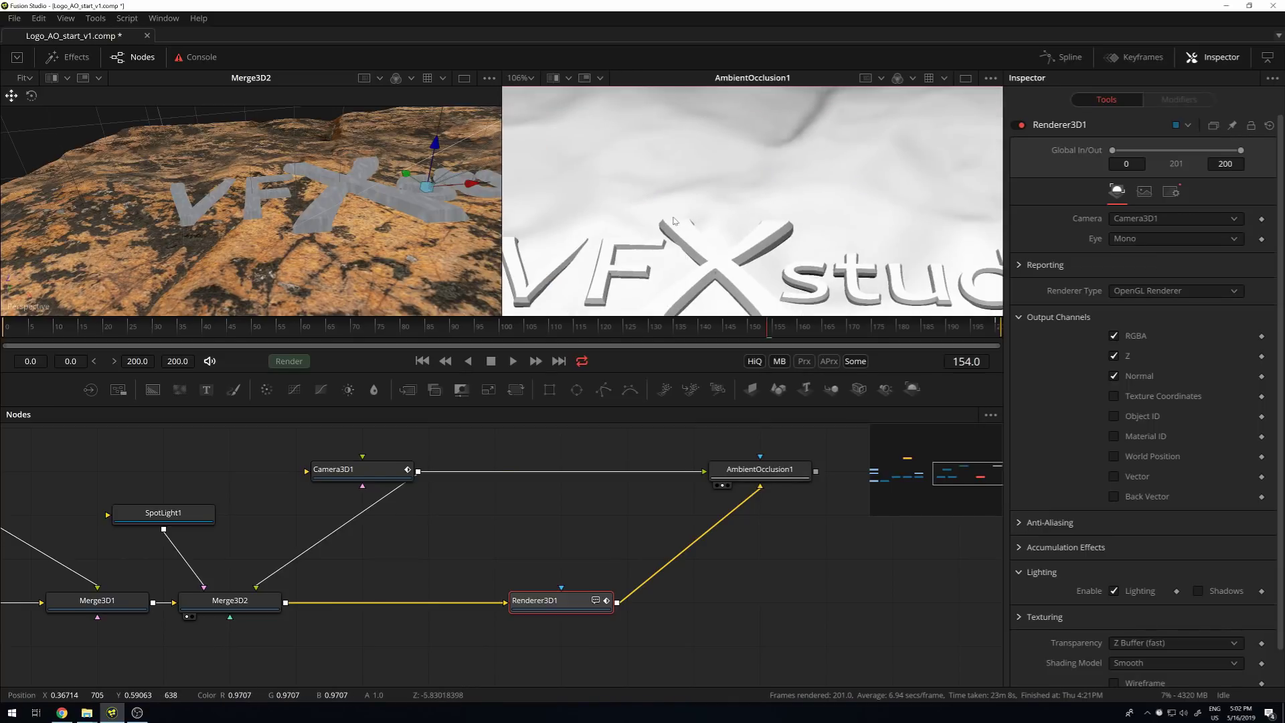
drag(675, 220, 872, 160)
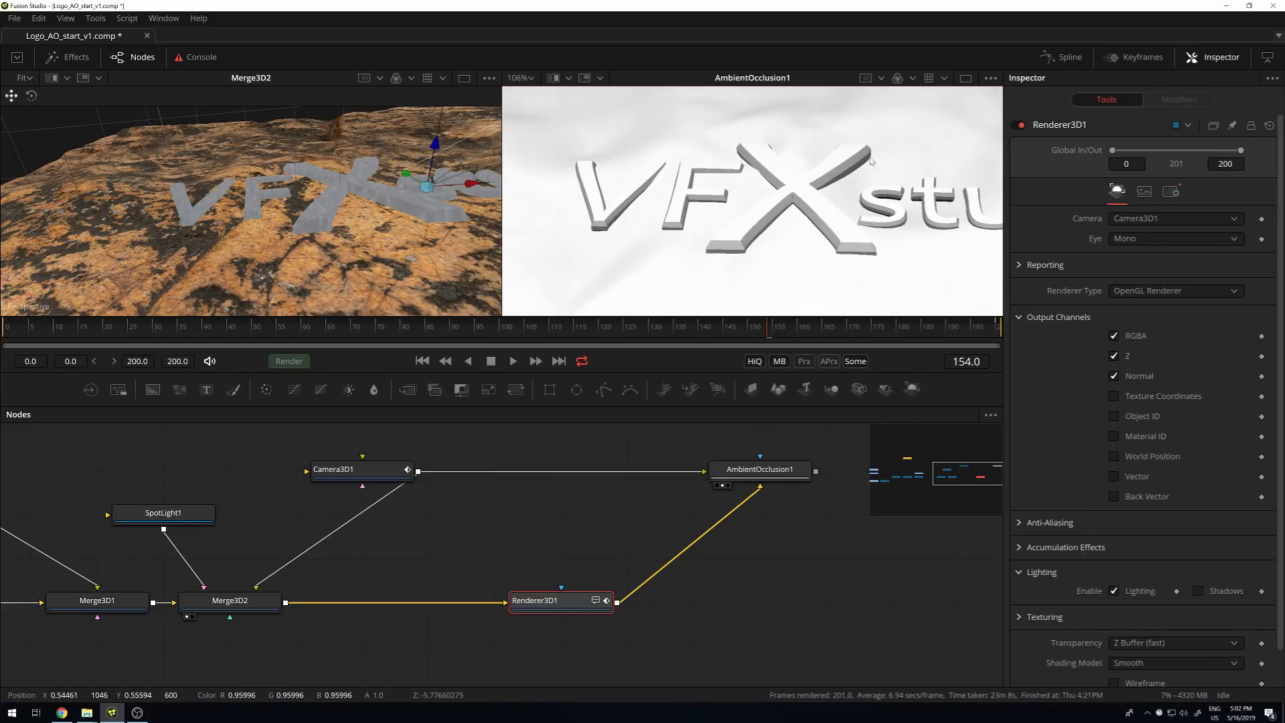
scroll(768, 188, up, 5)
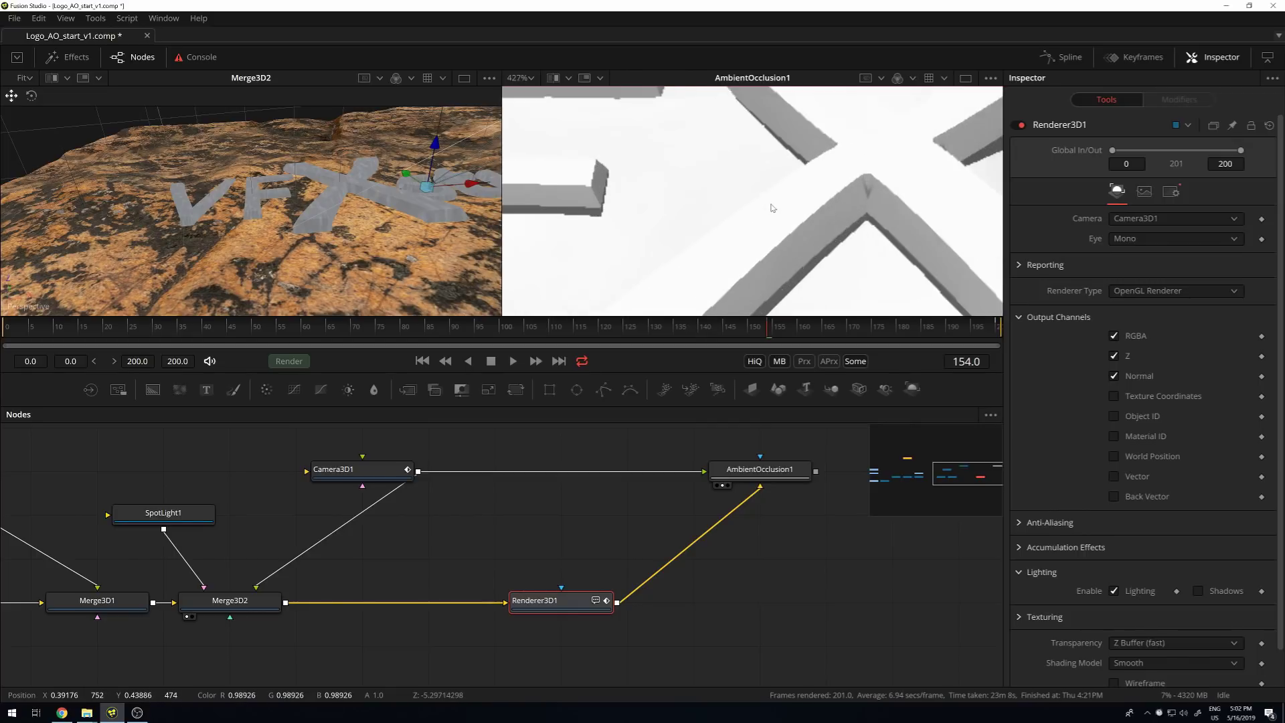
scroll(883, 209, up, 1)
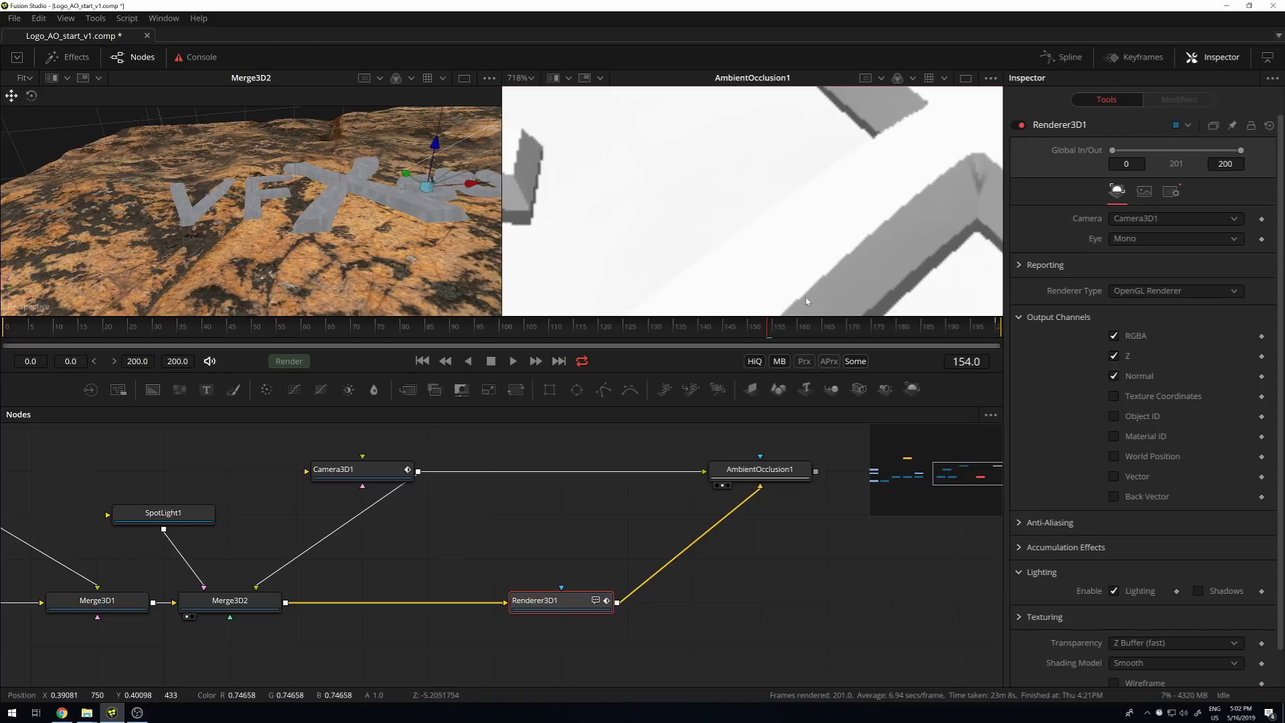
scroll(890, 229, down, 1)
drag(890, 229, 798, 177)
scroll(799, 176, down, 1)
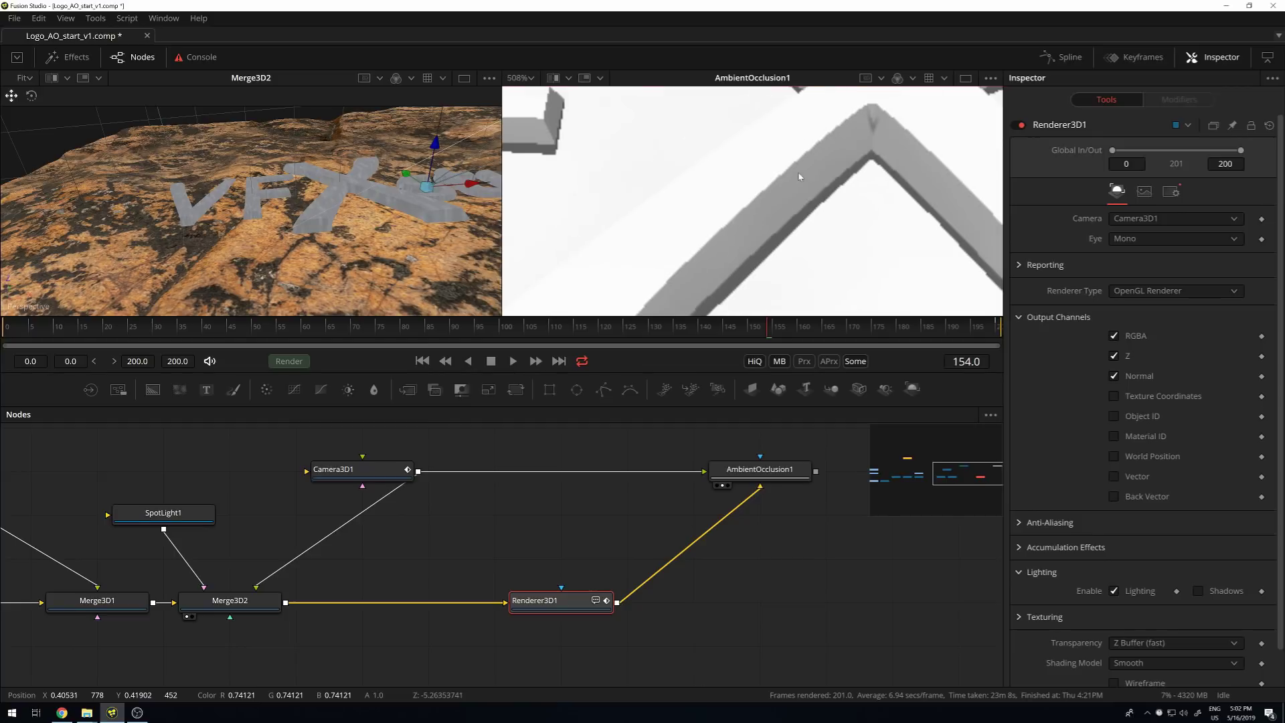
scroll(813, 155, up, 2)
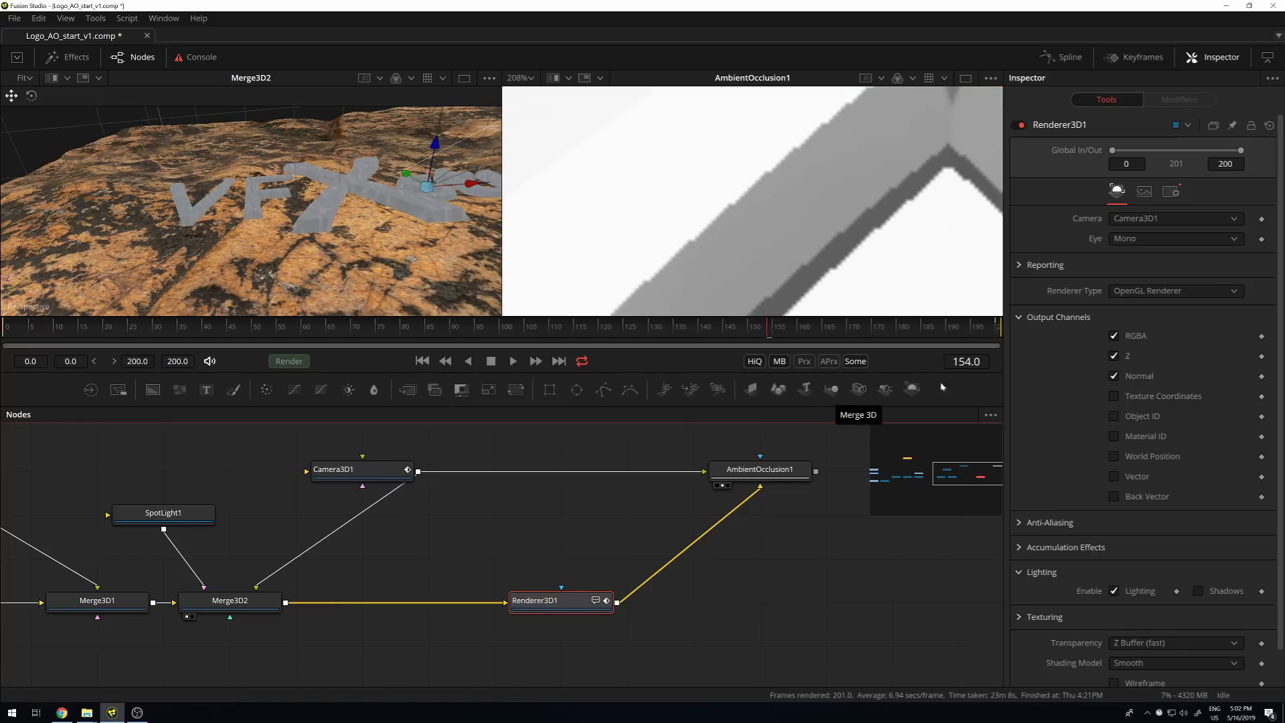
In Per Channel Settings, enable LowQ and HiQ anti-aliasing for the Z channel
click(1018, 523)
scroll(1099, 431, down, 2)
scroll(1106, 388, down, 1)
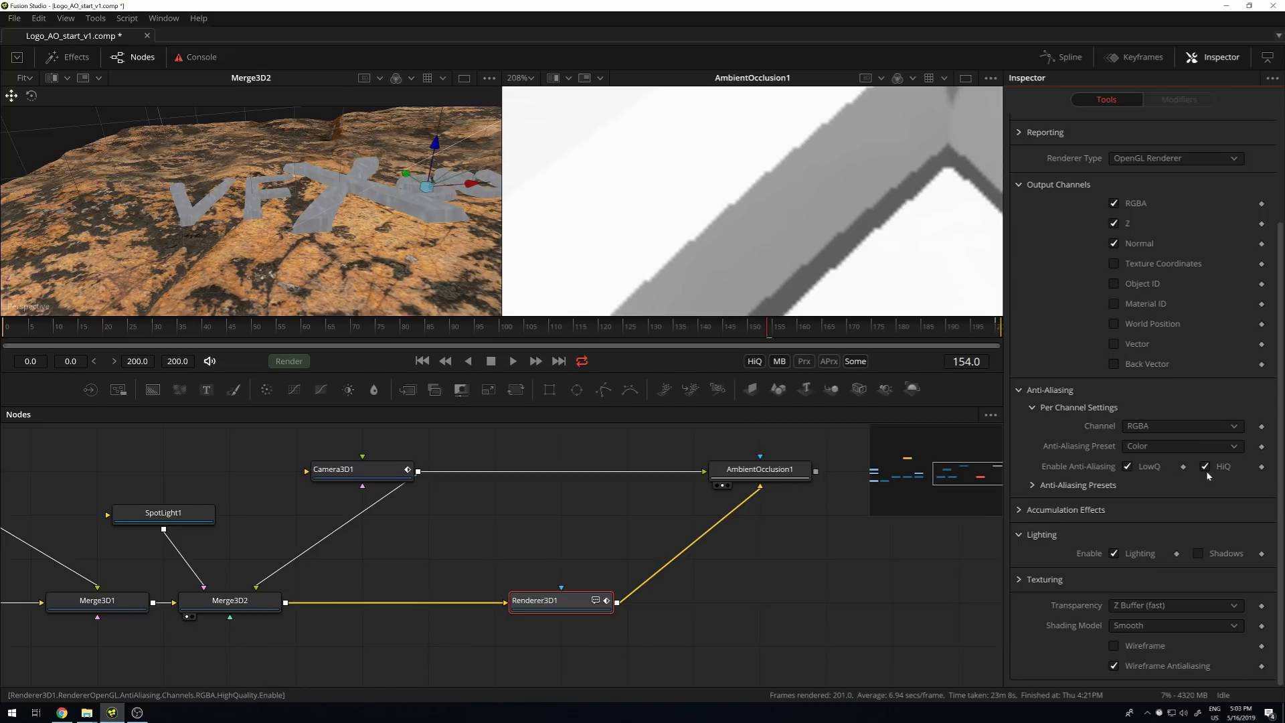
click(1231, 426)
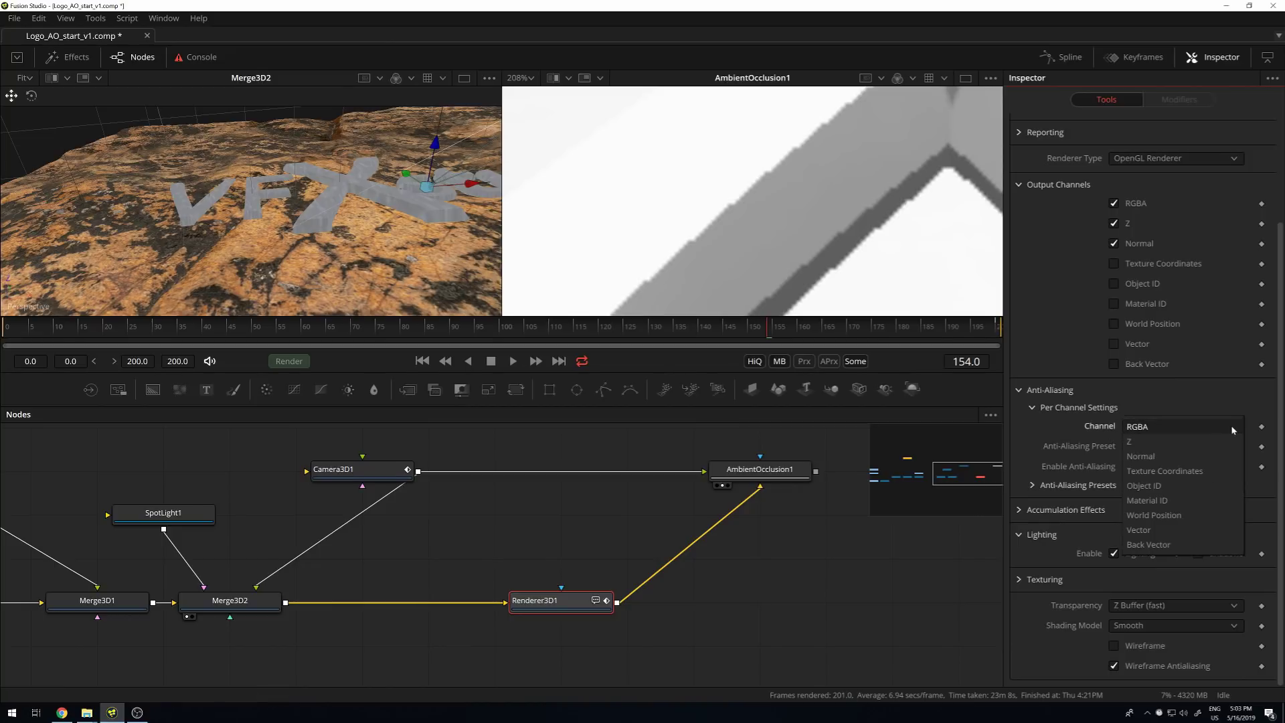
click(1164, 432)
click(1172, 428)
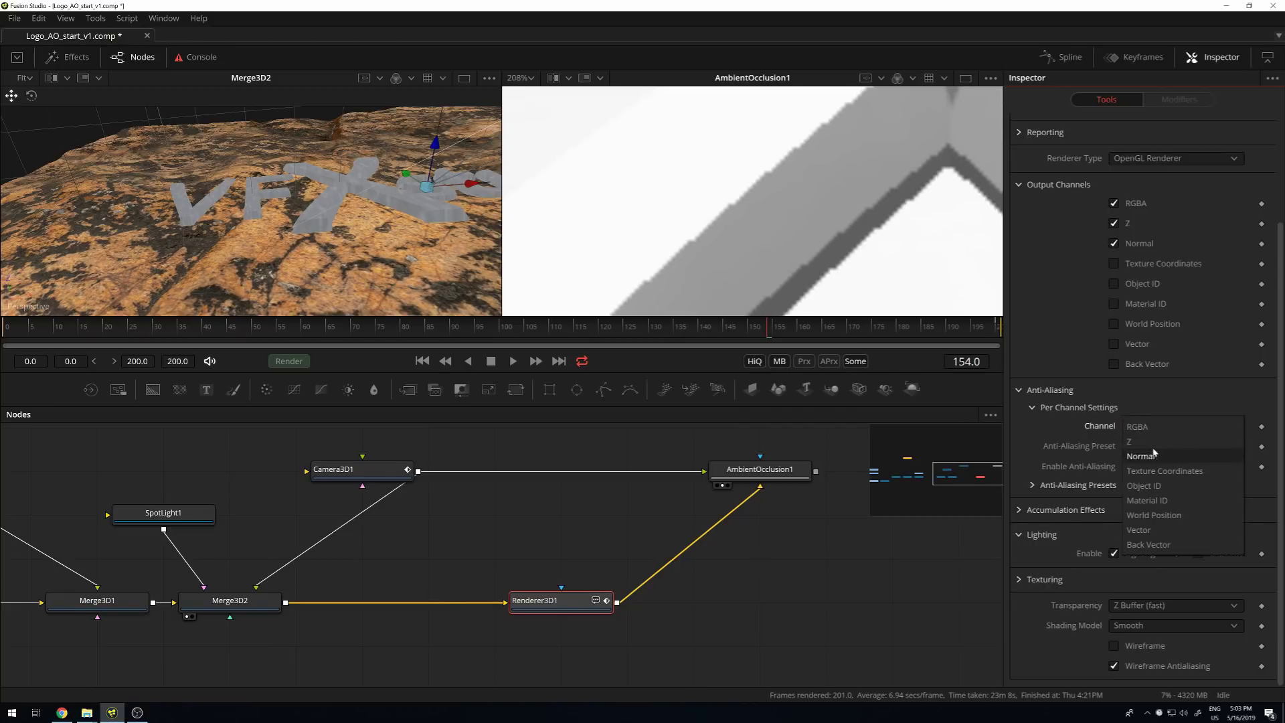
click(1152, 441)
click(1127, 467)
click(1205, 467)
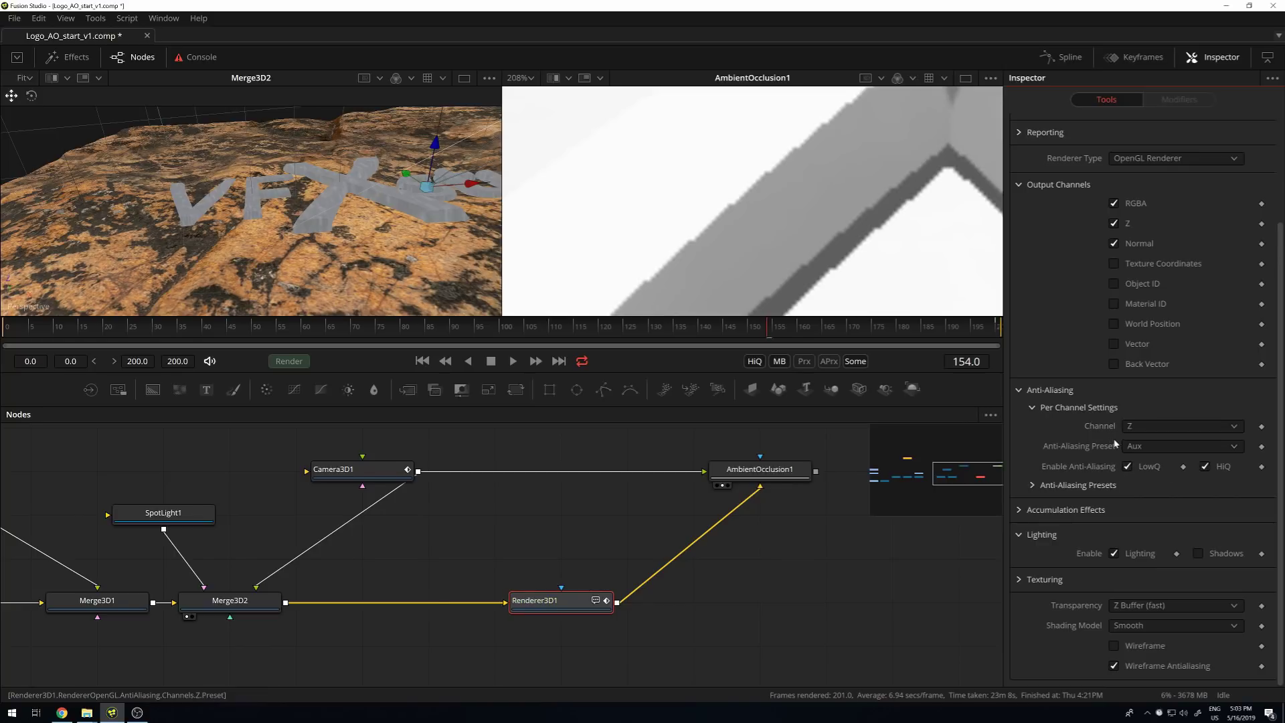
Switch to the Normal channel and enable its LowQ anti-aliasing
click(1165, 426)
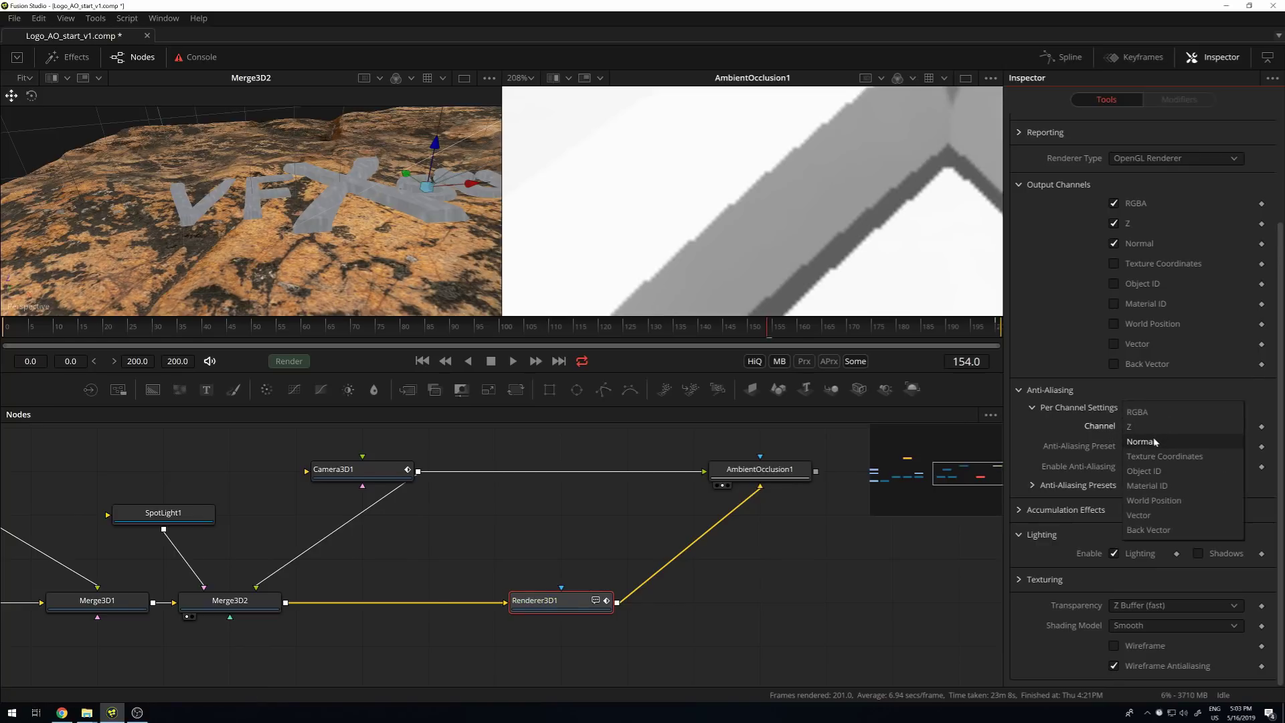
click(1155, 442)
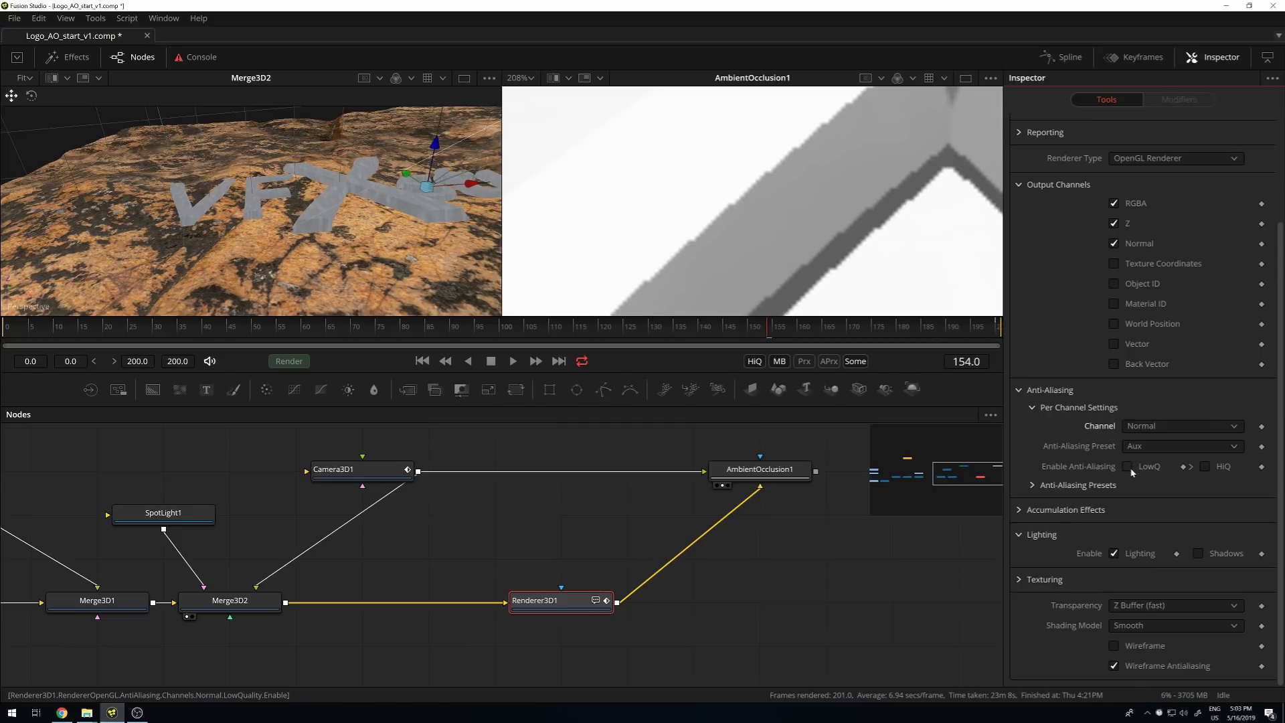
click(1129, 466)
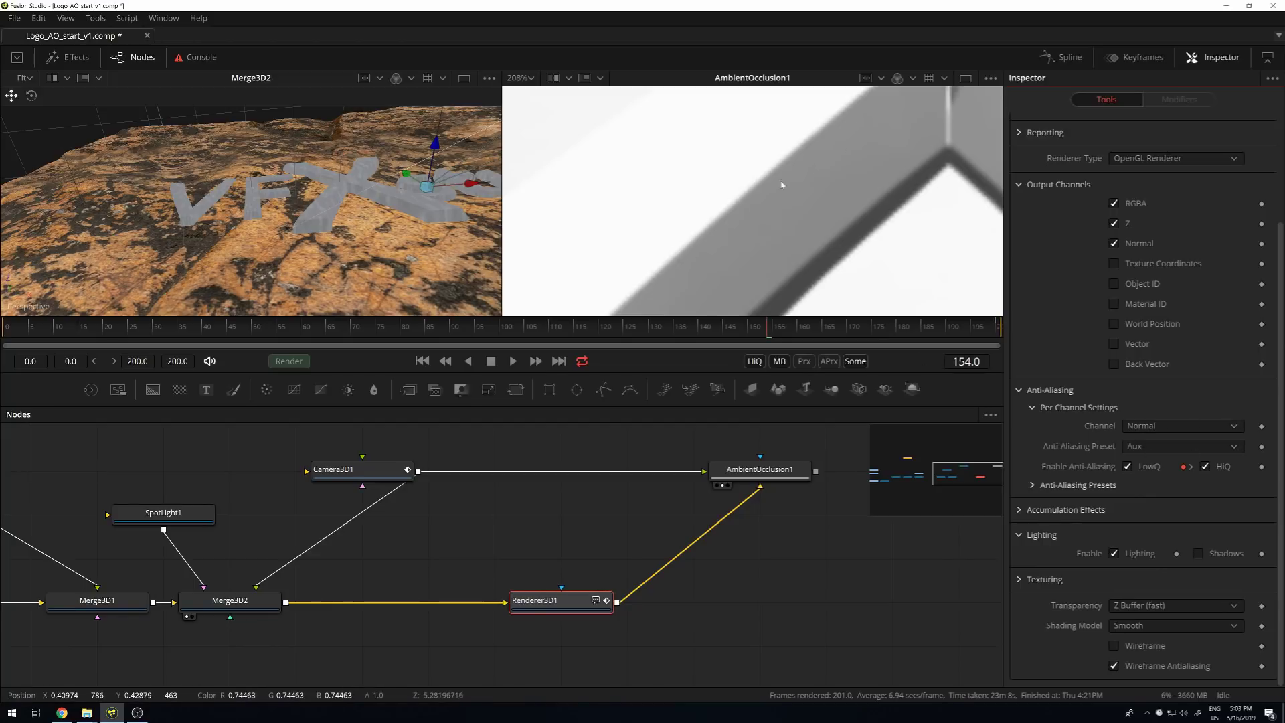
Recheck Normal LowQ anti-aliasing and load AmbientOcclusion1 into the Inspector
scroll(831, 162, down, 5)
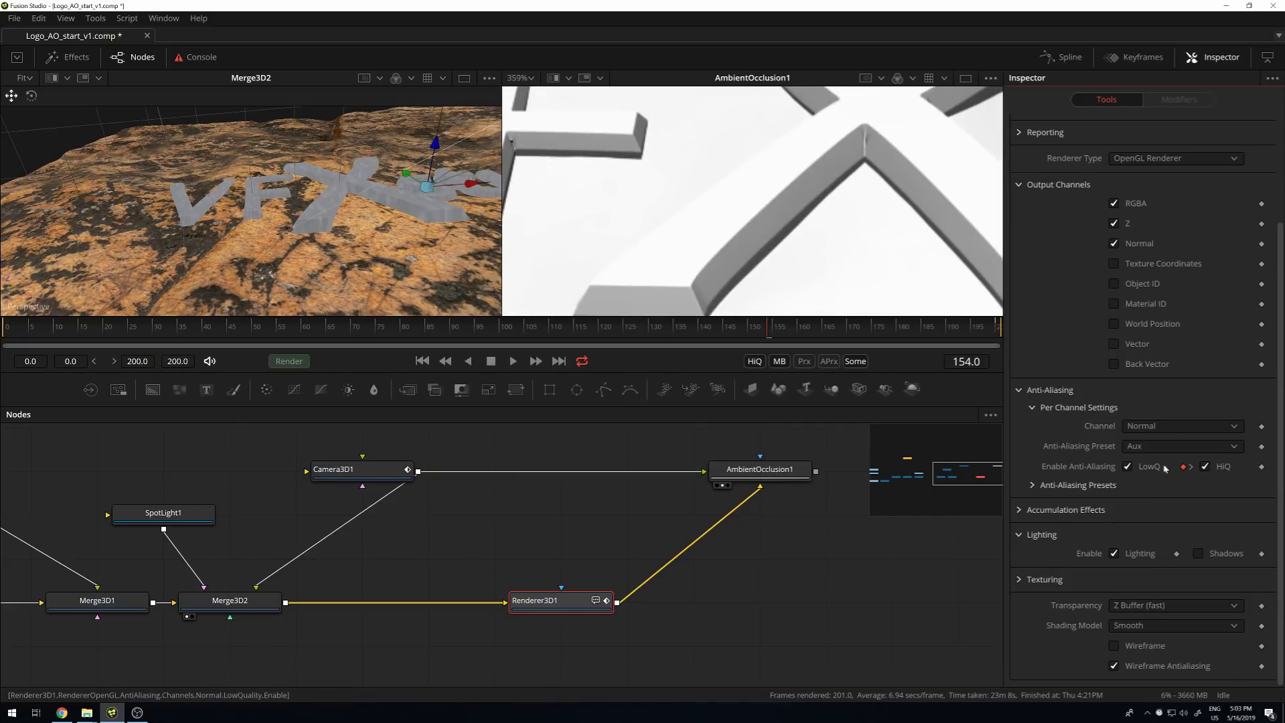
click(1127, 466)
scroll(853, 232, down, 4)
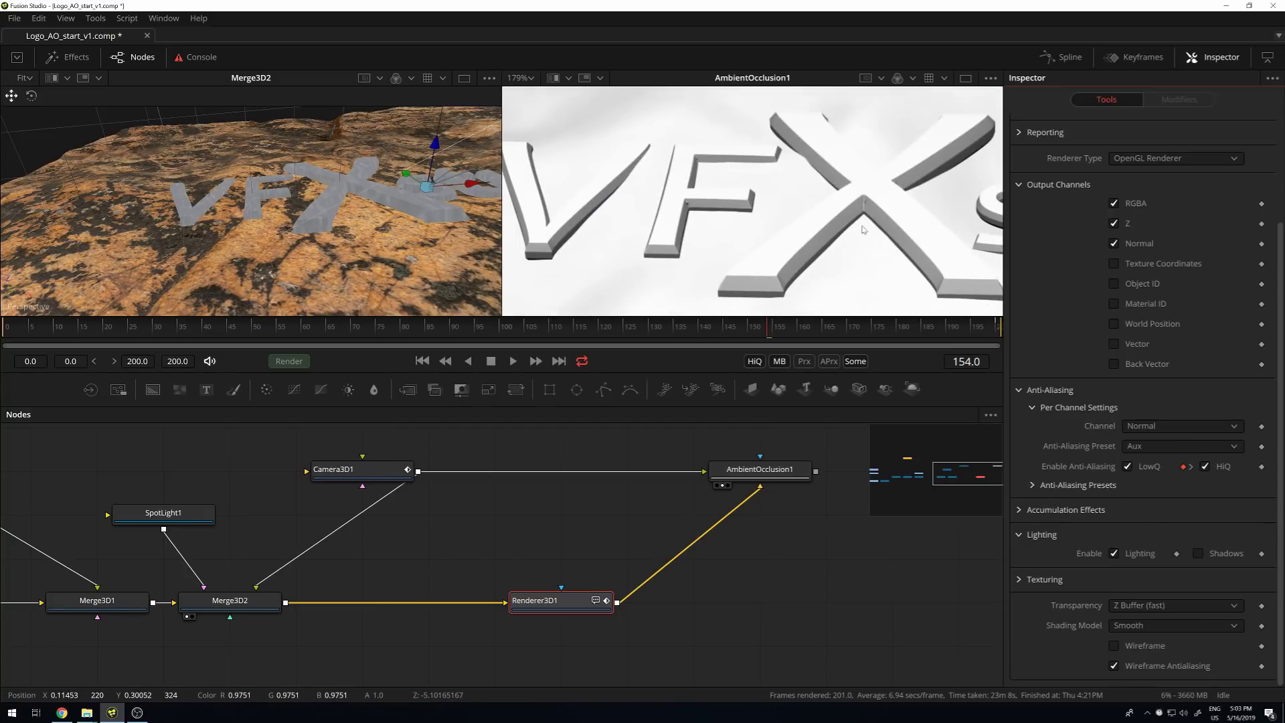
scroll(862, 229, down, 4)
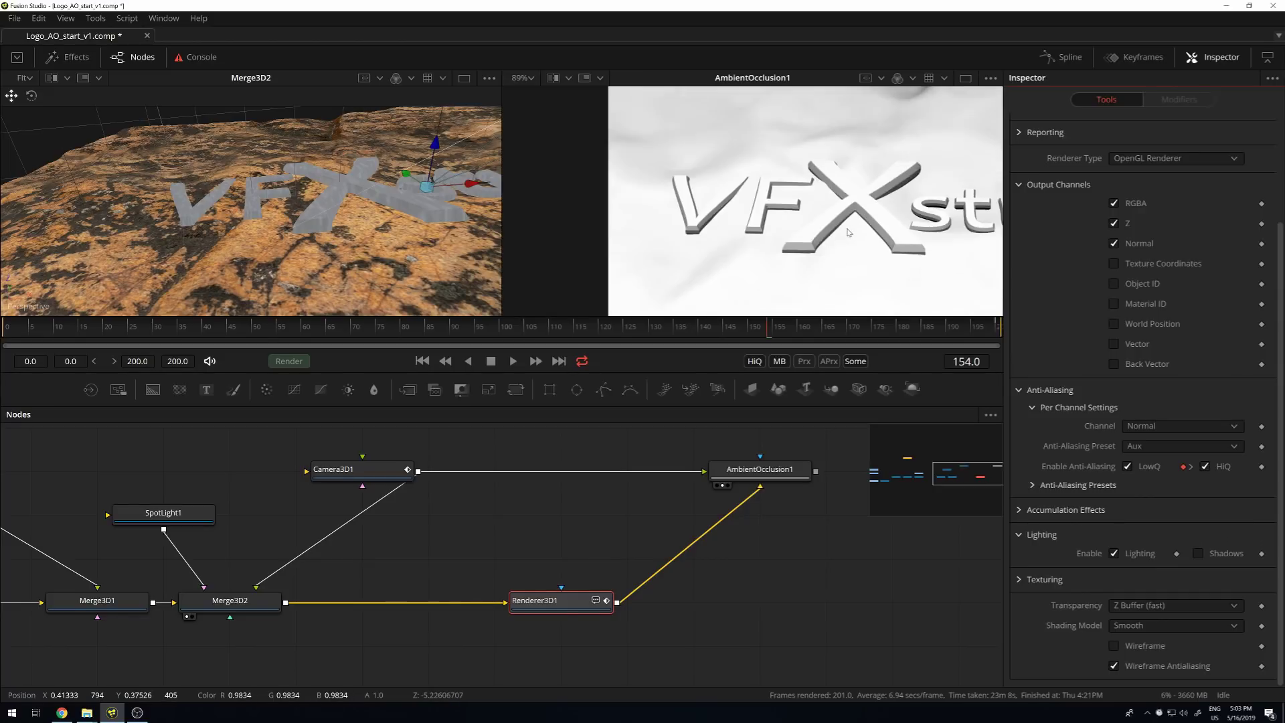
scroll(850, 227, down, 3)
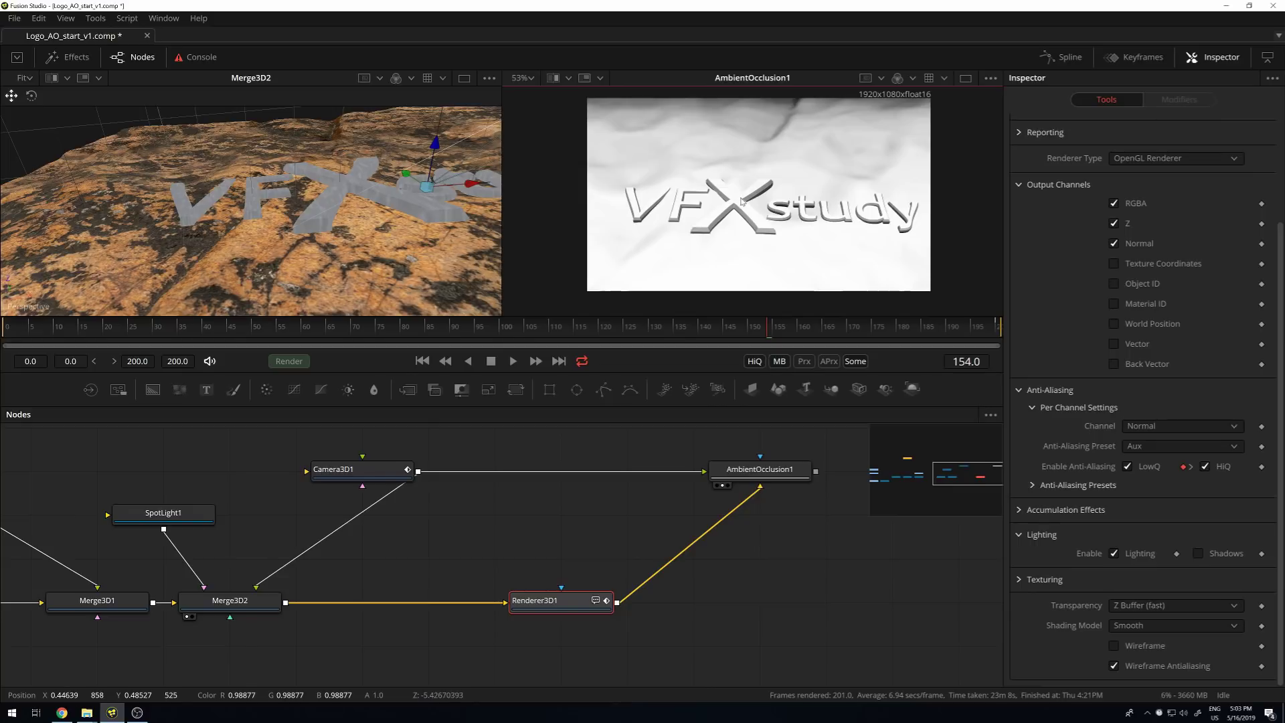
scroll(723, 220, up, 5)
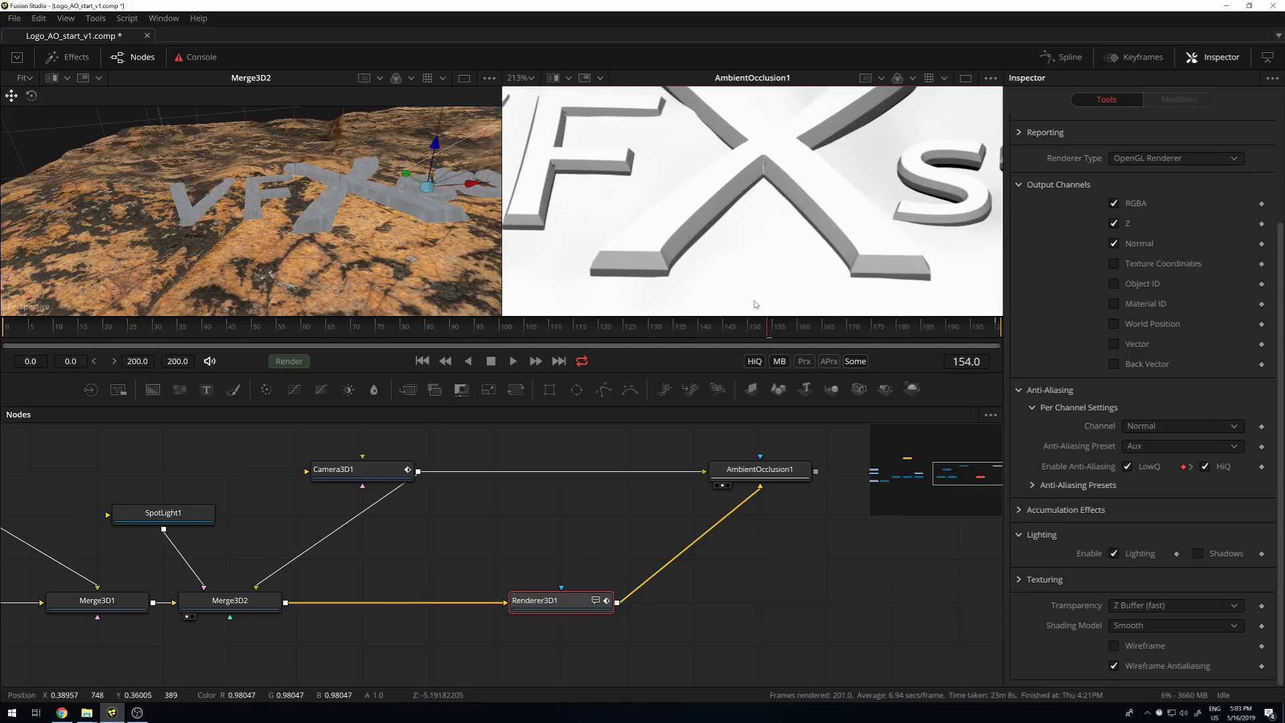
scroll(741, 226, up, 2)
click(766, 471)
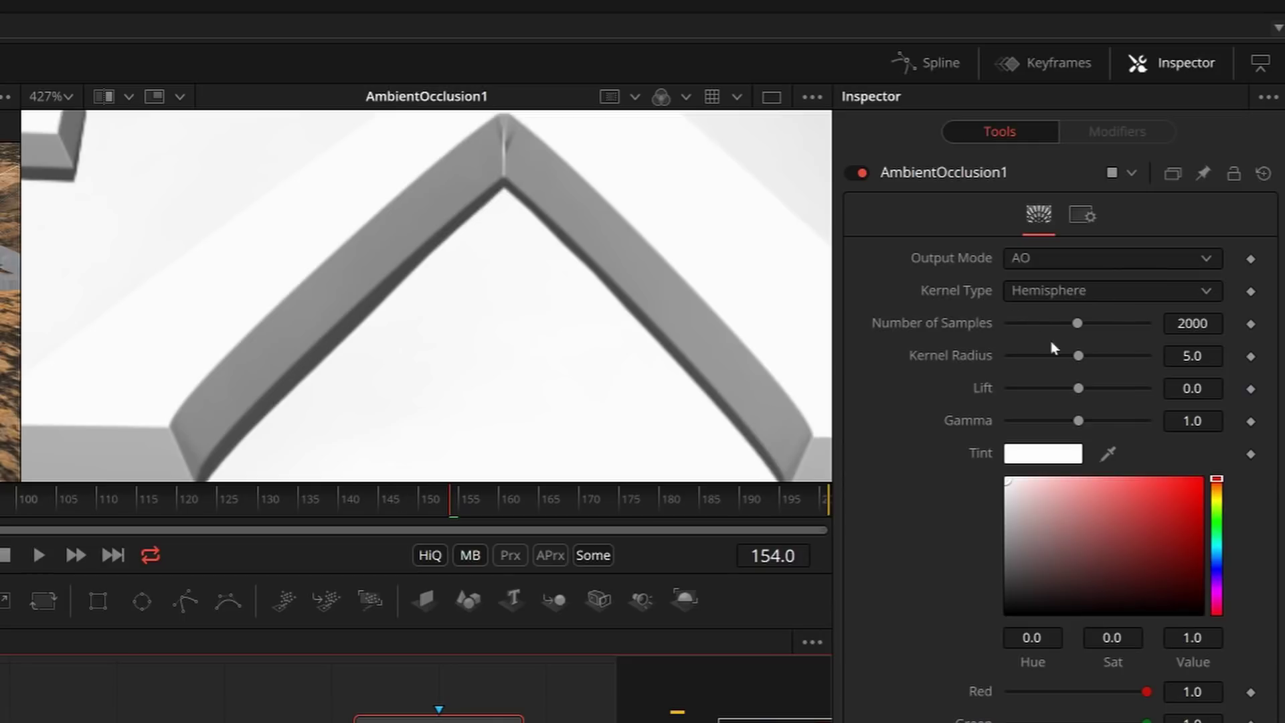
Check the Kernel Type list and sweep Kernel Radius through about 0.08, 0.16, 0.65 and 9.84
click(1135, 296)
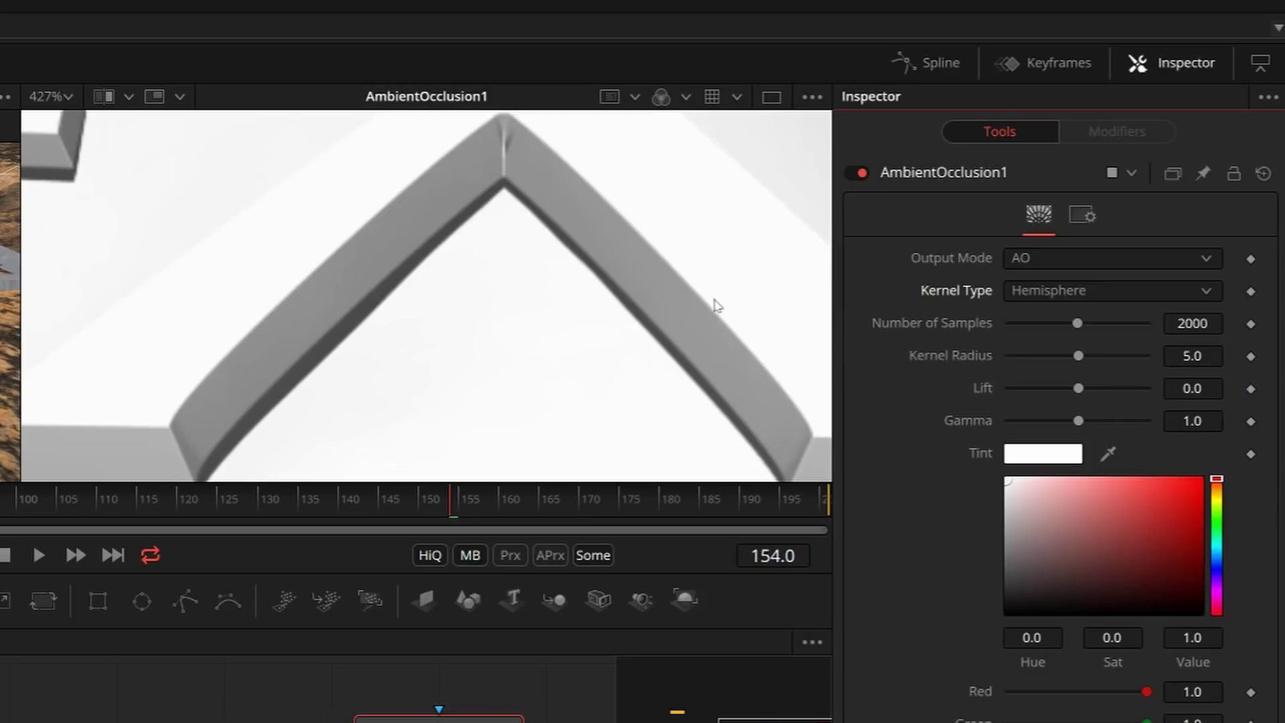
scroll(395, 281, down, 2)
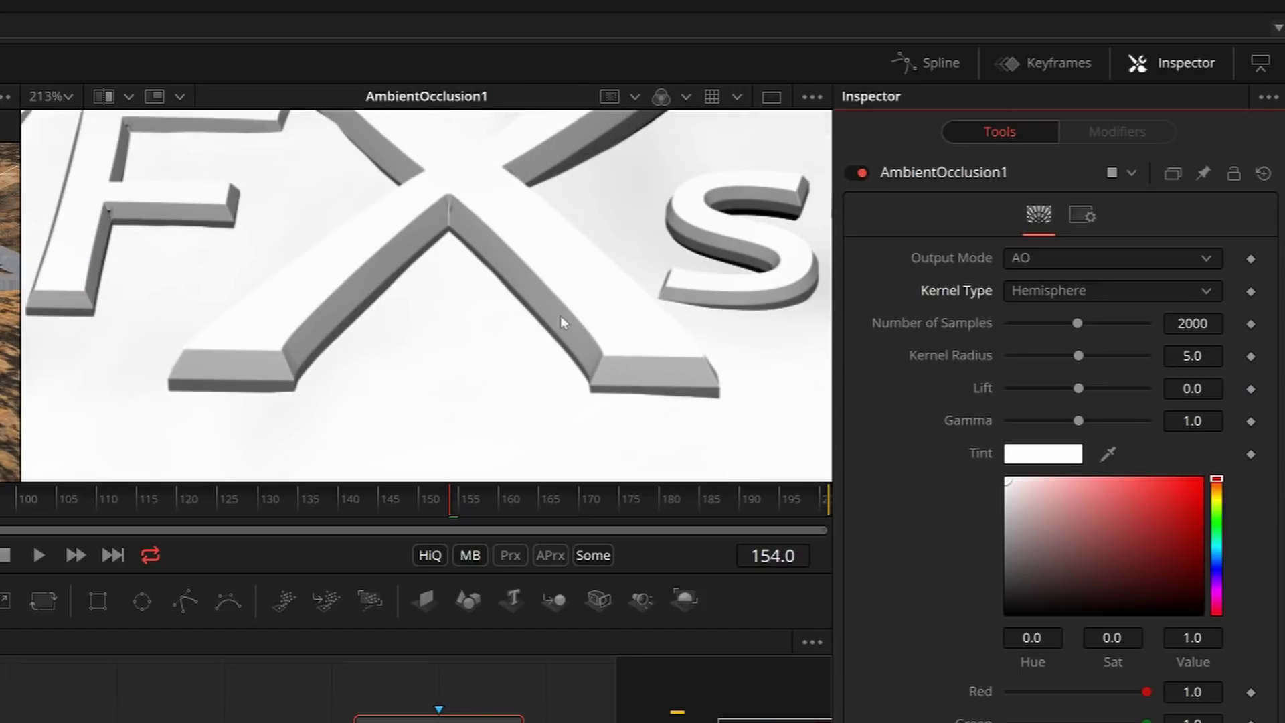
scroll(355, 315, up, 2)
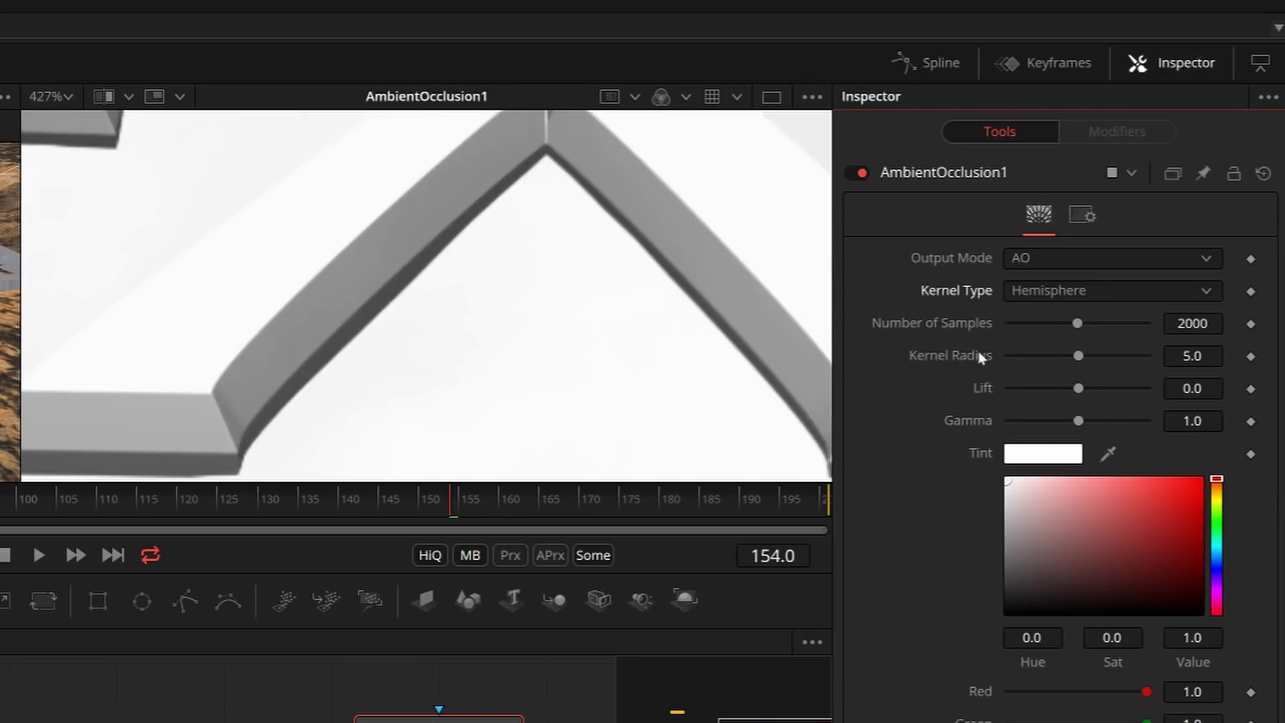
drag(1079, 360, 1012, 360)
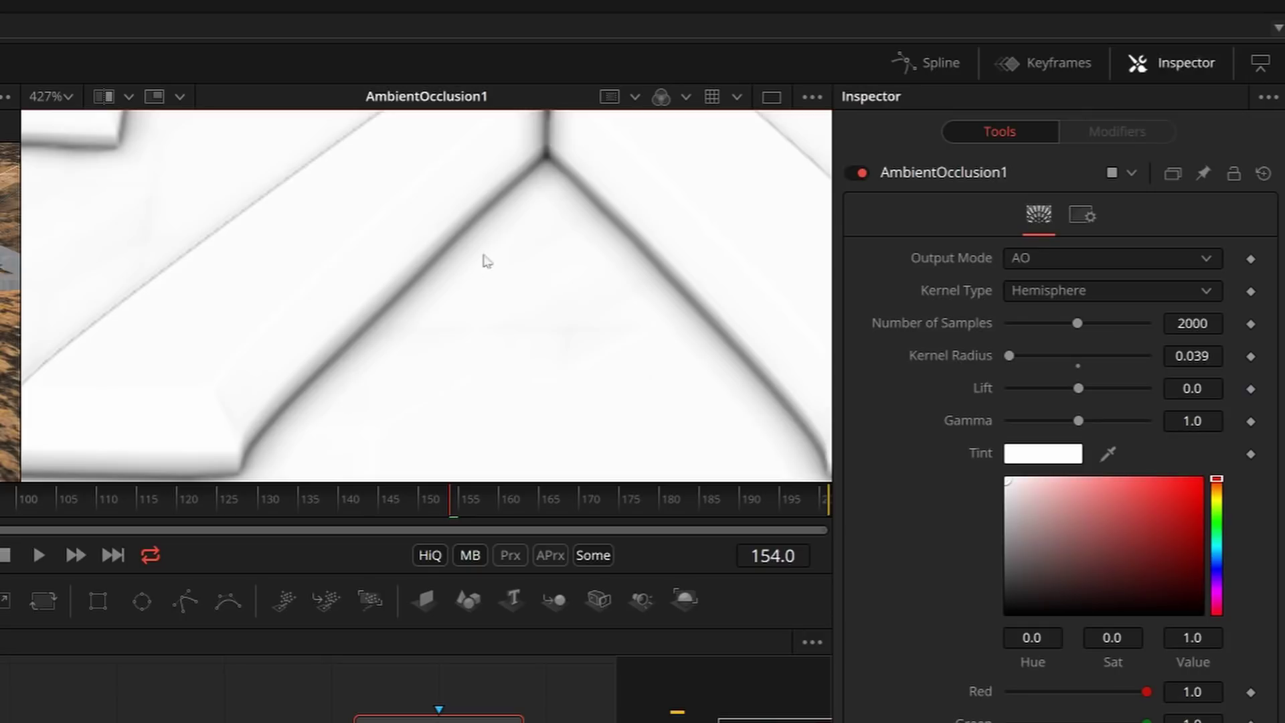
scroll(539, 179, up, 3)
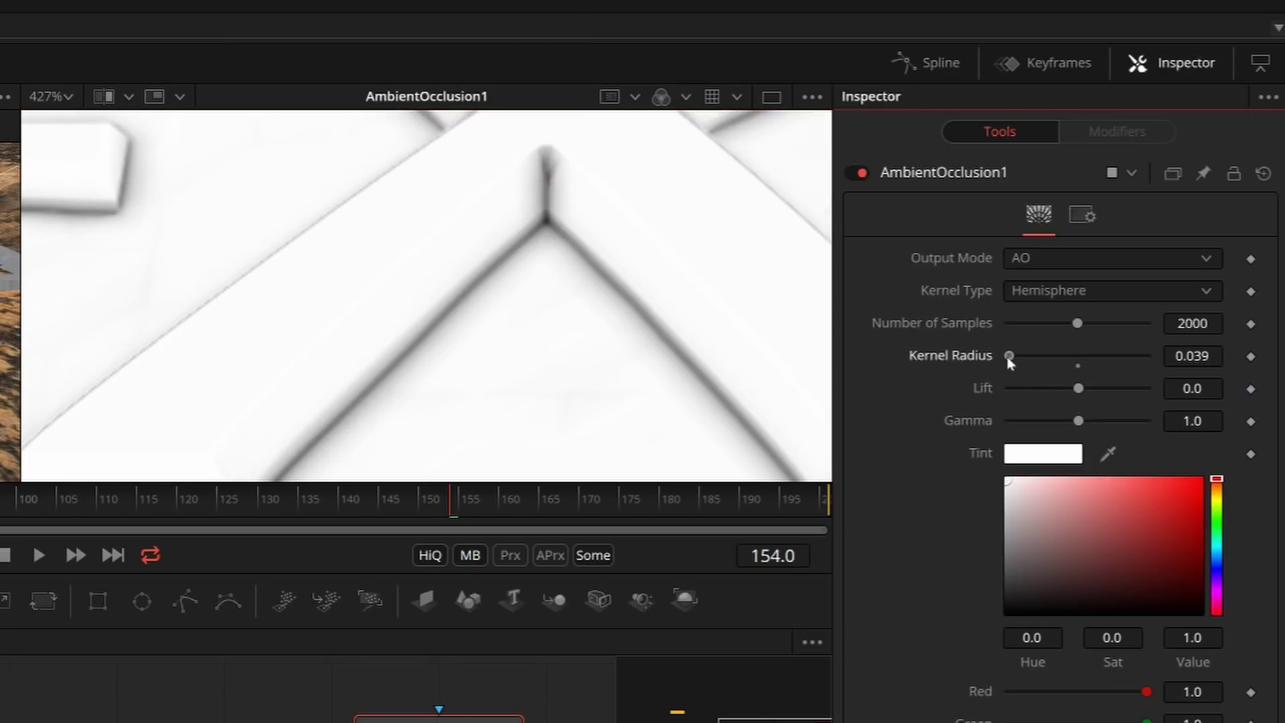
drag(1012, 357, 1033, 362)
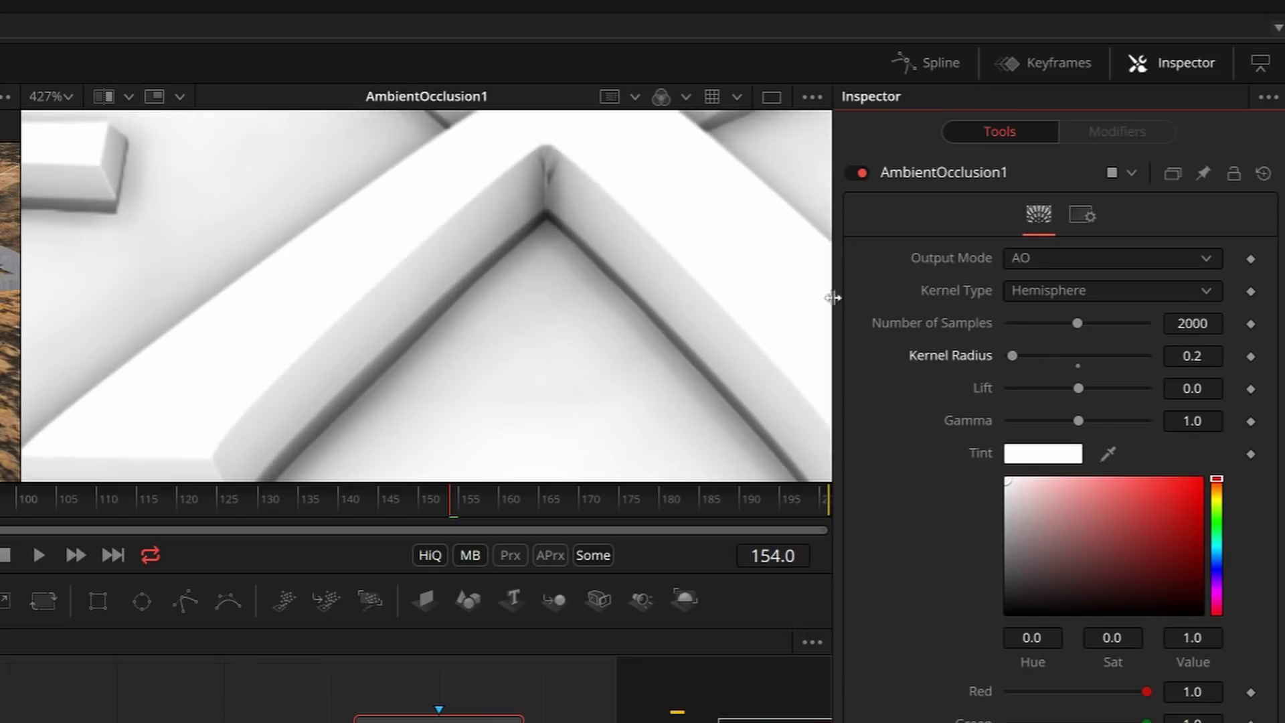
scroll(435, 307, down, 5)
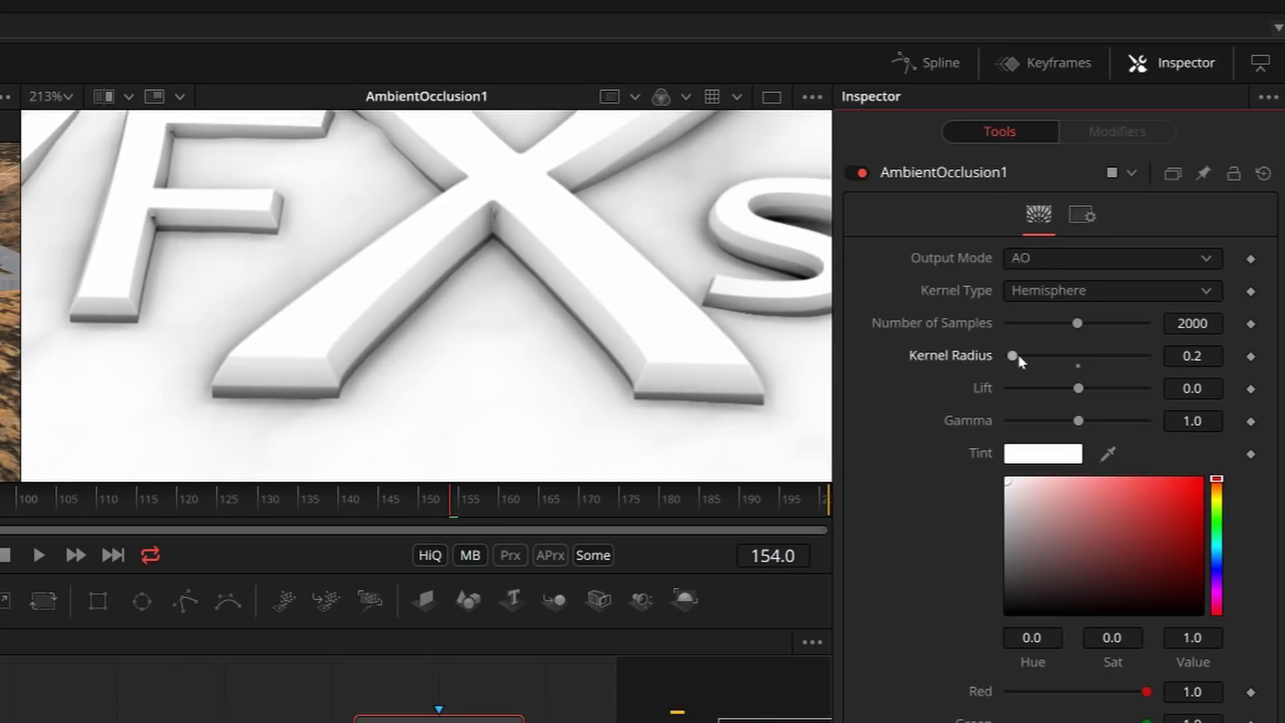
drag(1016, 359, 1272, 379)
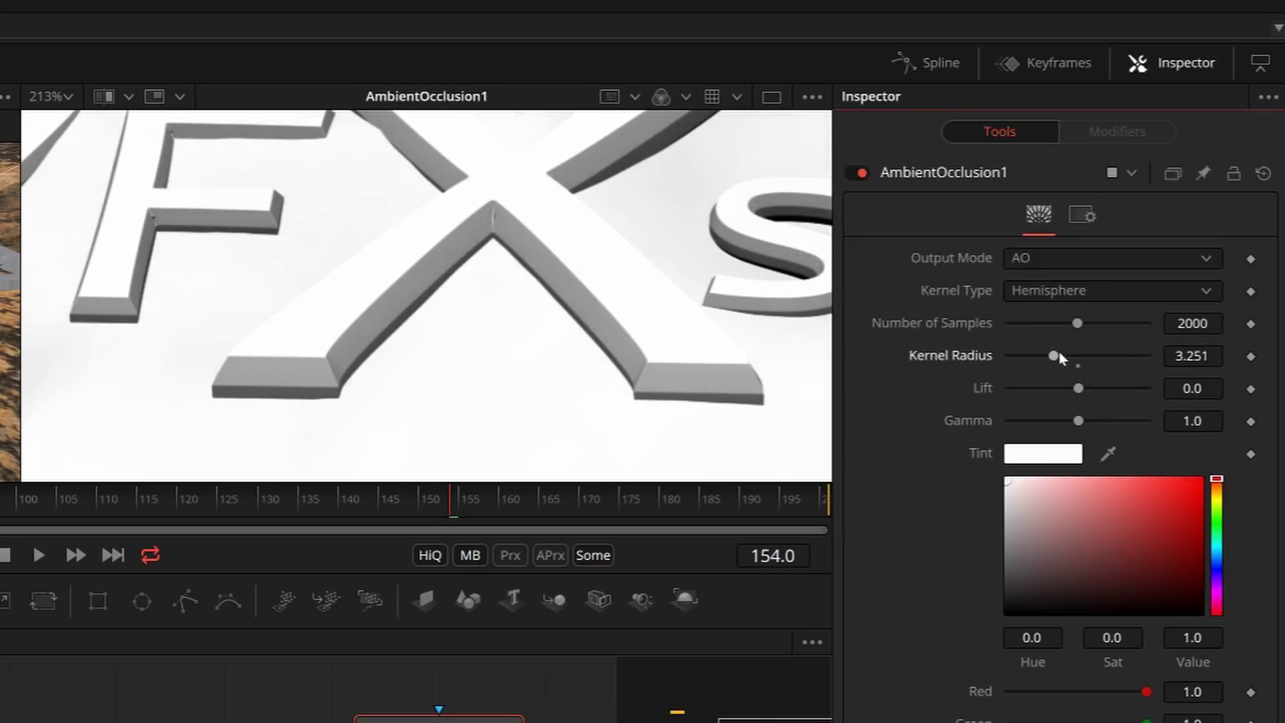
mouse_move(1058, 358)
mouse_down()
mouse_move(1180, 370)
mouse_move(1060, 359)
mouse_move(1155, 363)
mouse_up()
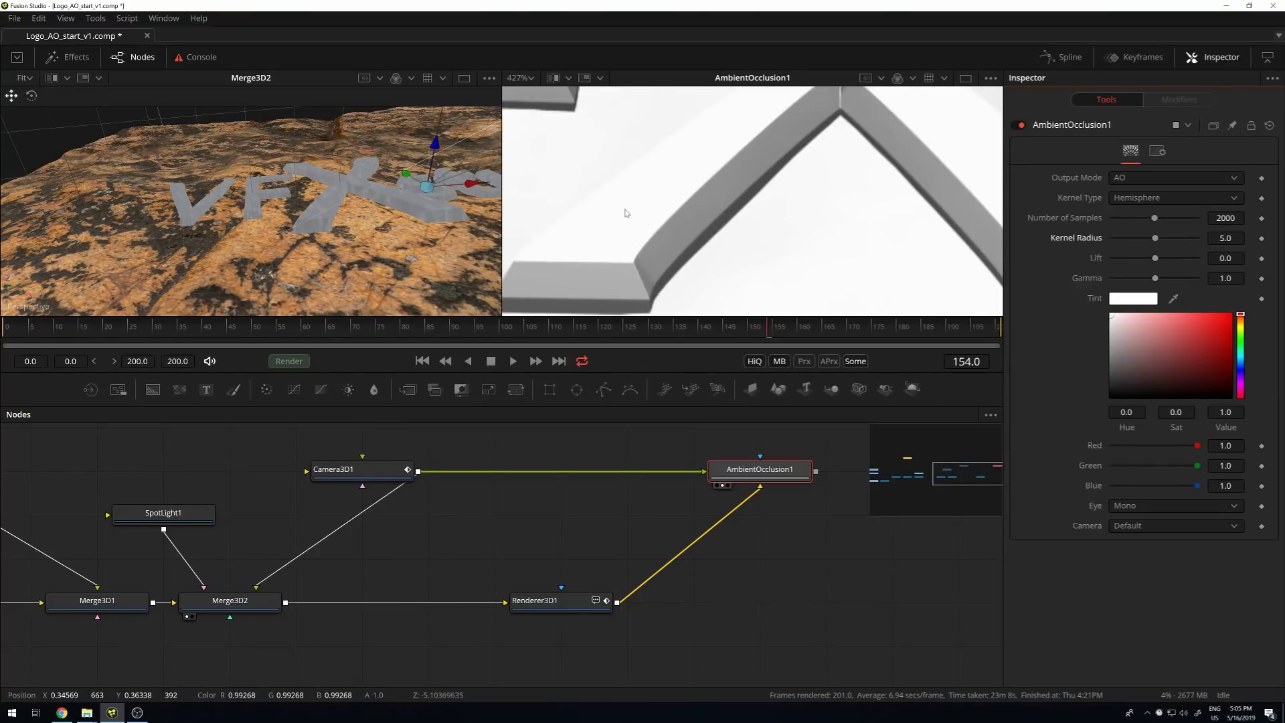
drag(625, 212, 918, 146)
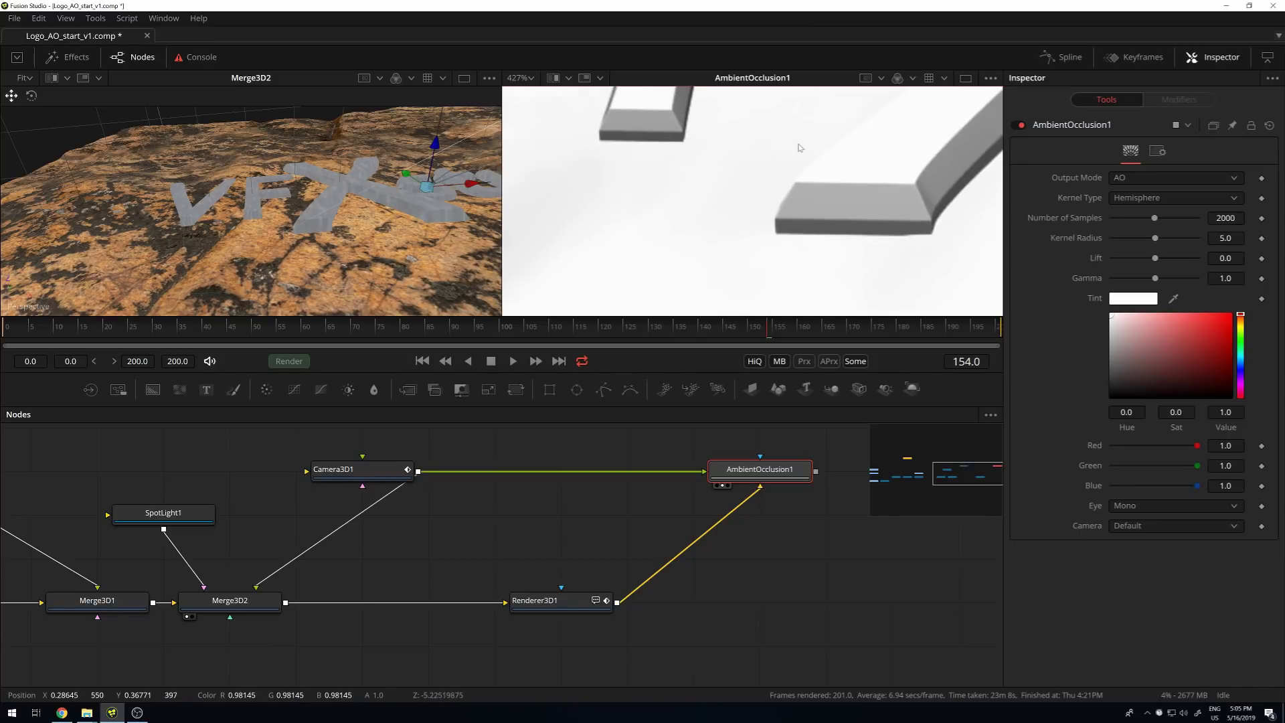
drag(800, 147, 683, 299)
drag(729, 209, 461, 225)
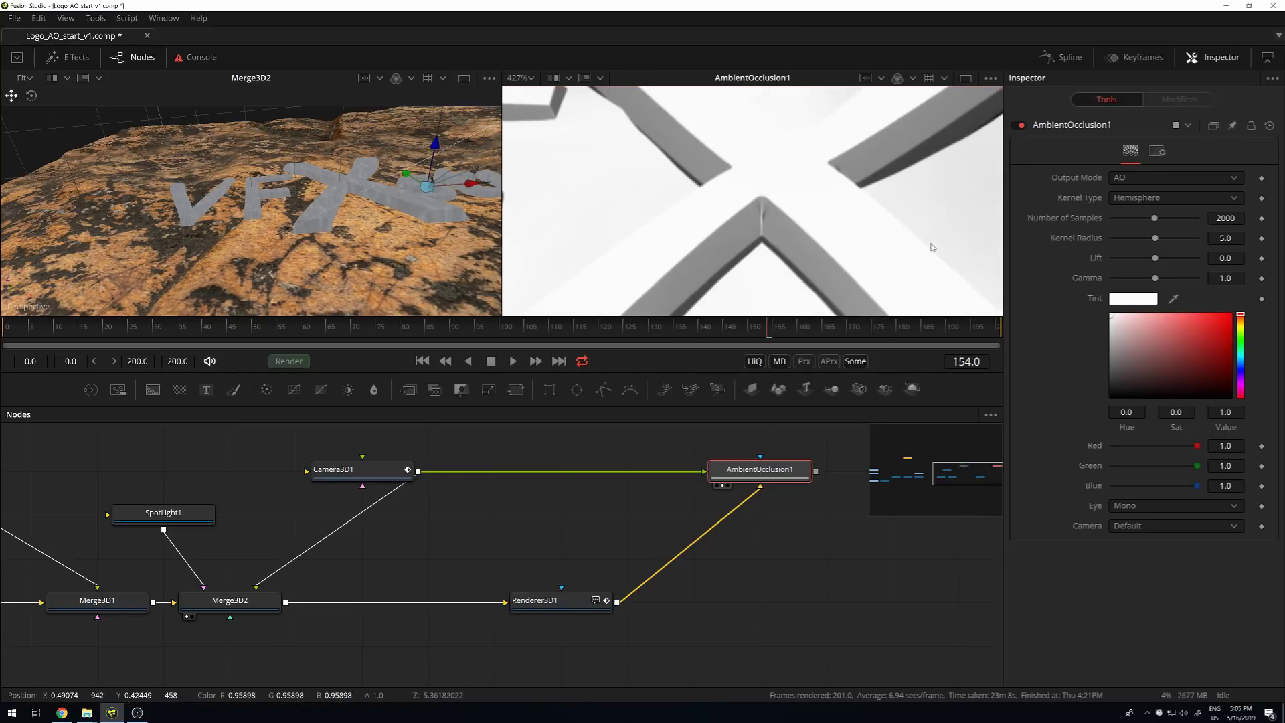
drag(932, 247, 694, 272)
drag(969, 267, 721, 200)
scroll(633, 185, up, 3)
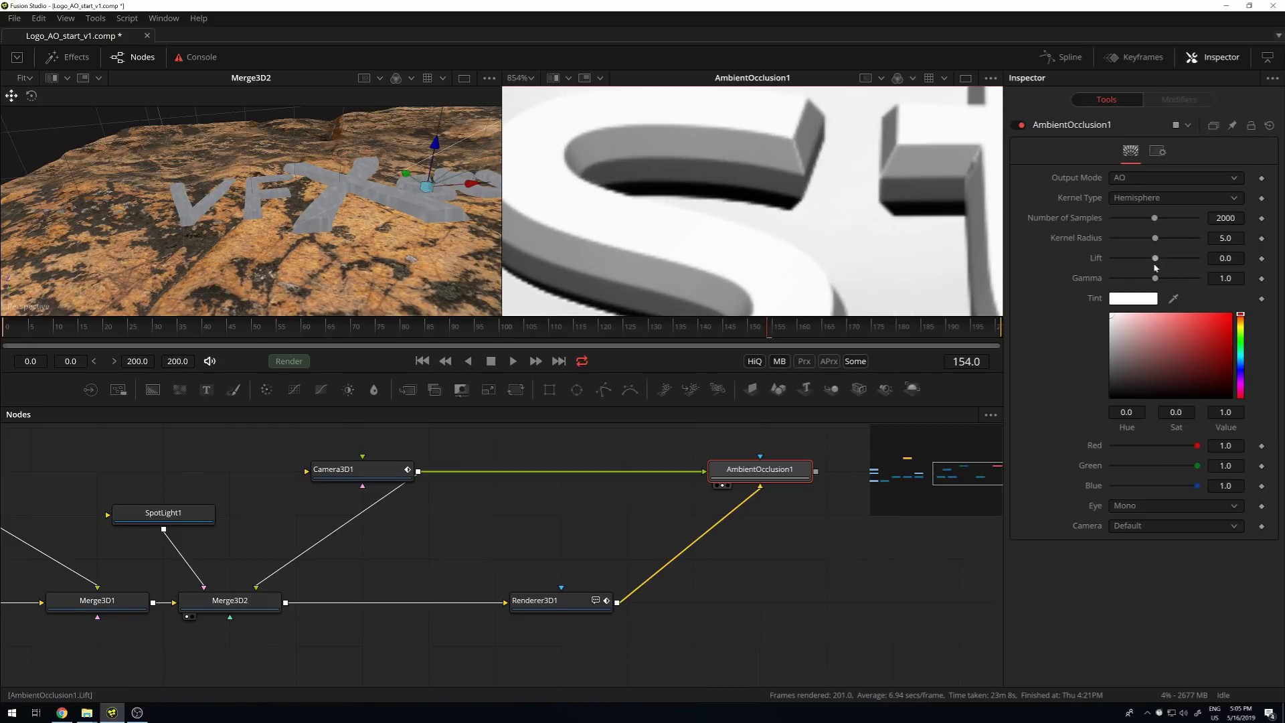
scroll(718, 254, down, 6)
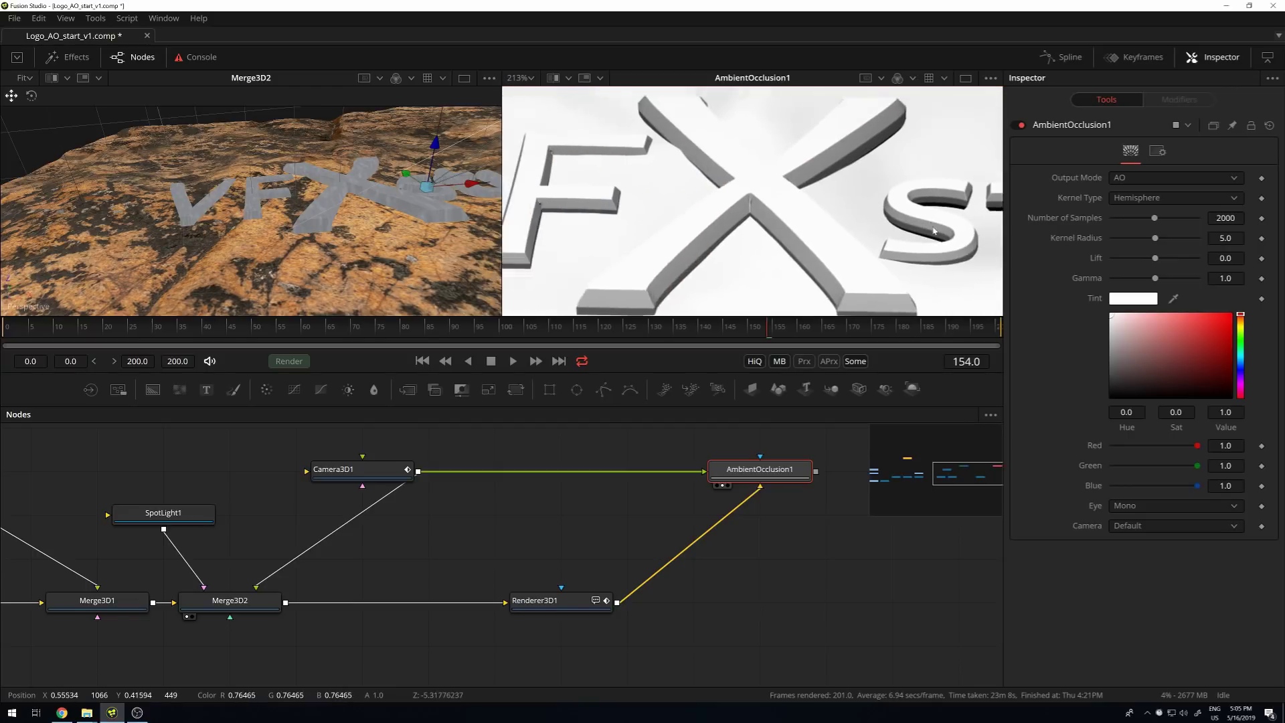
scroll(935, 231, down, 2)
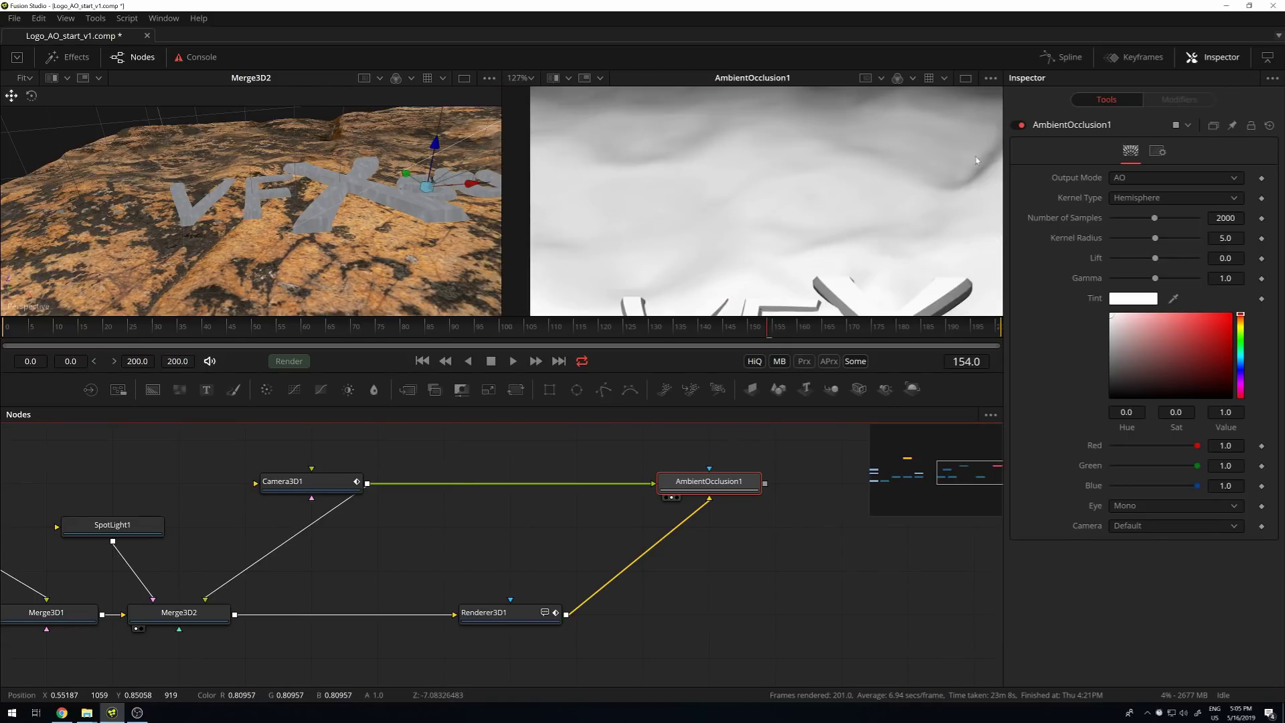
scroll(977, 161, up, 2)
drag(641, 177, 879, 122)
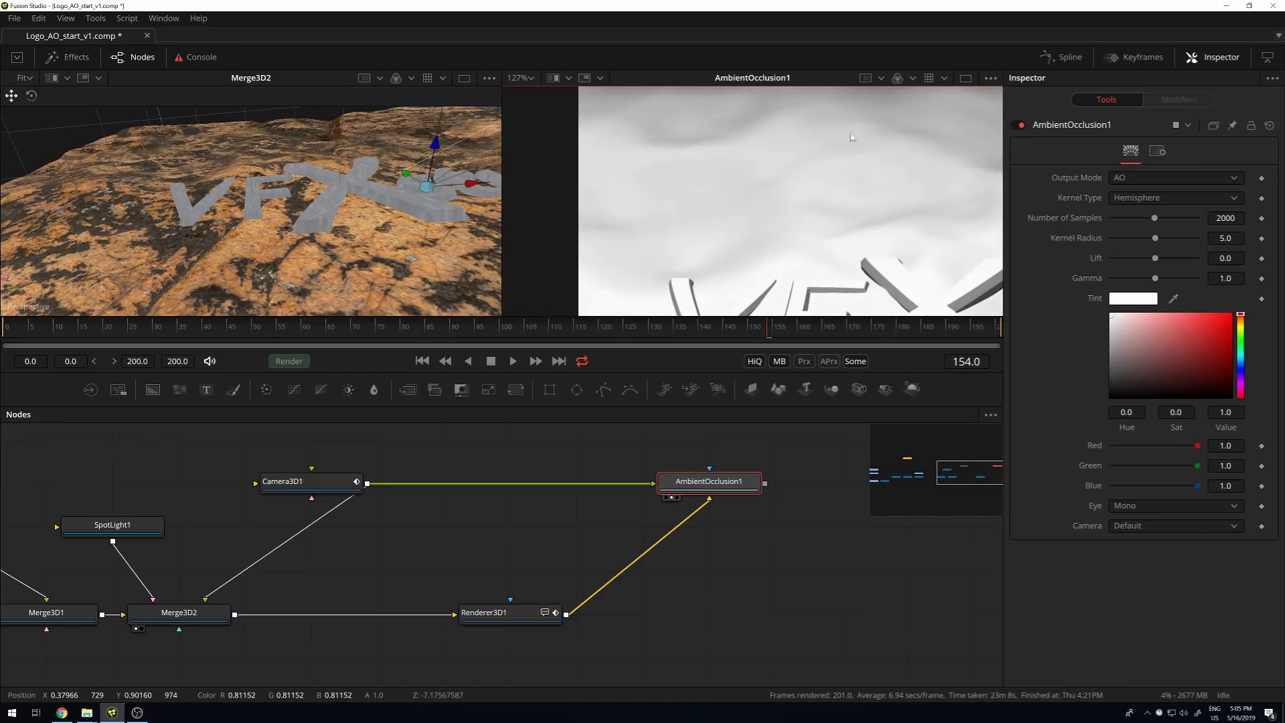
drag(870, 194, 627, 139)
scroll(875, 223, down, 3)
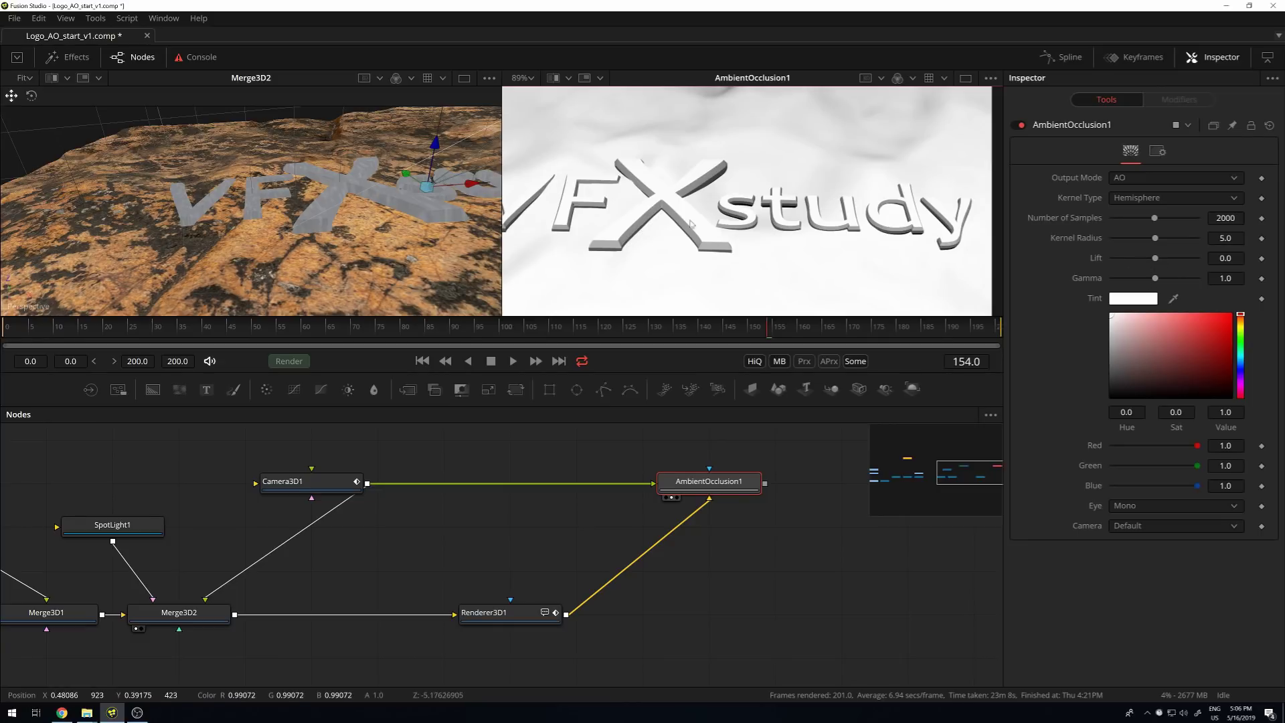
drag(1156, 262, 1073, 262)
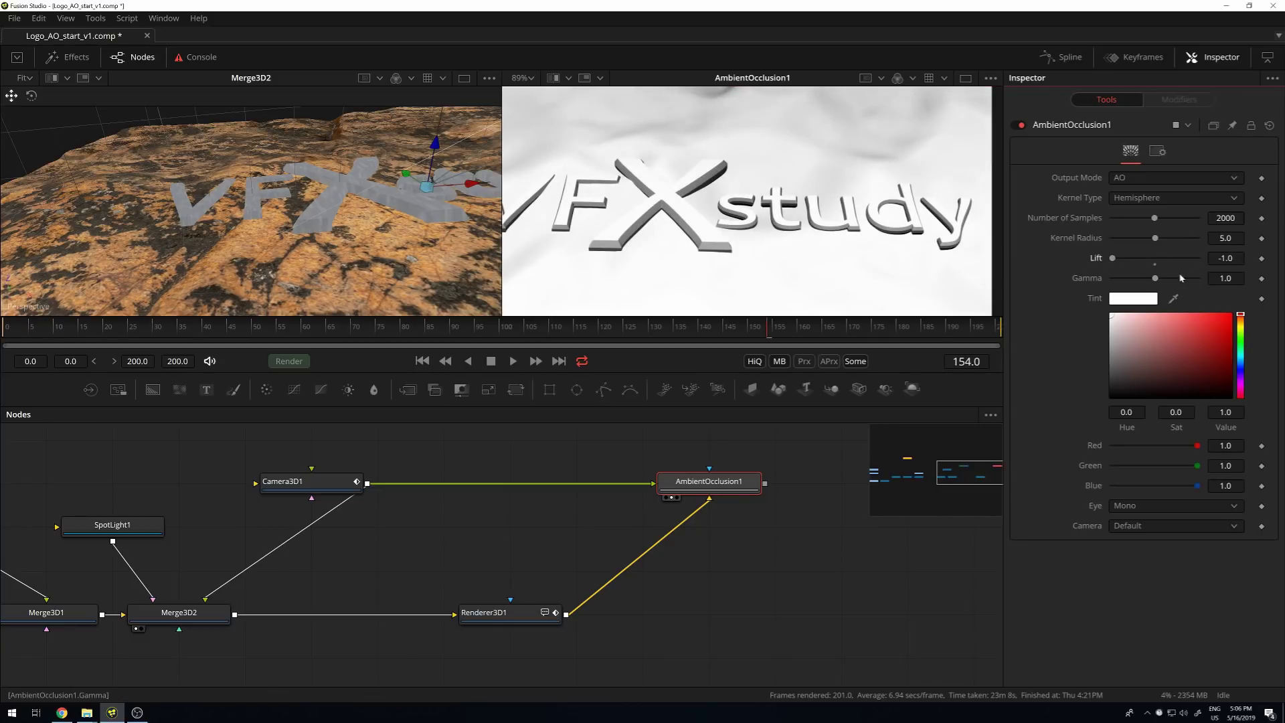
double_click(1159, 267)
drag(1147, 280, 1176, 282)
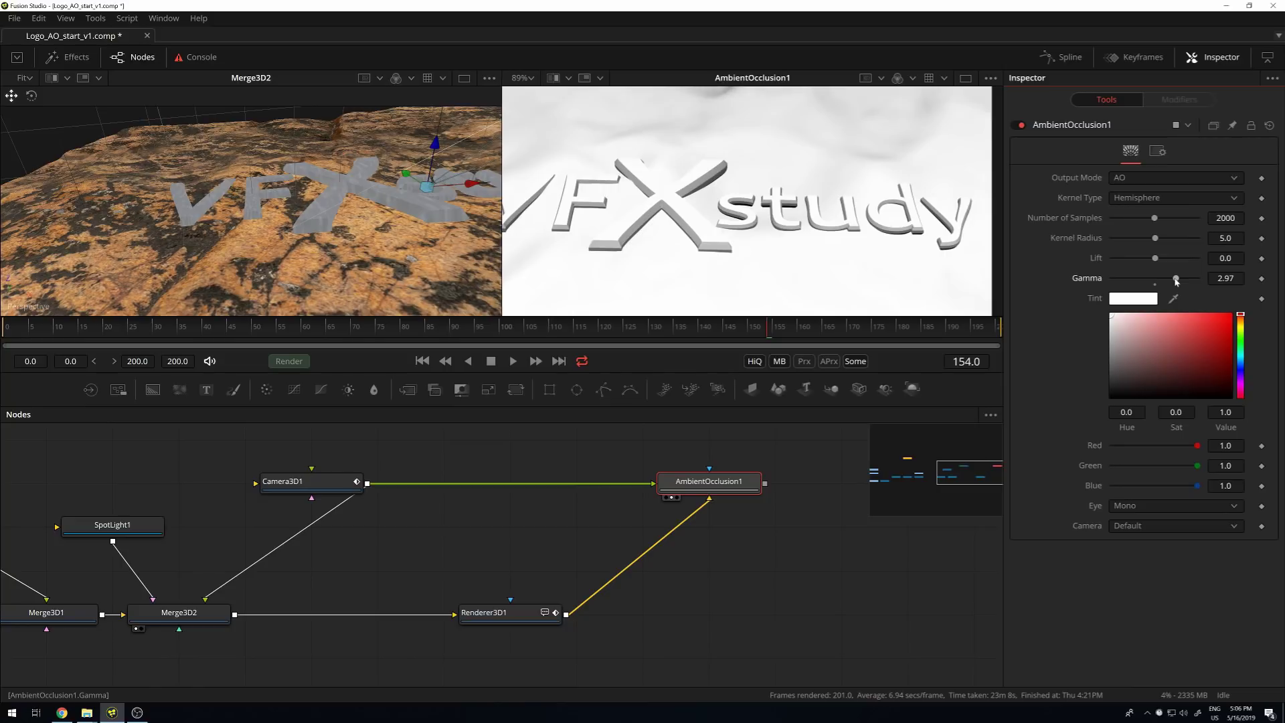
double_click(1155, 281)
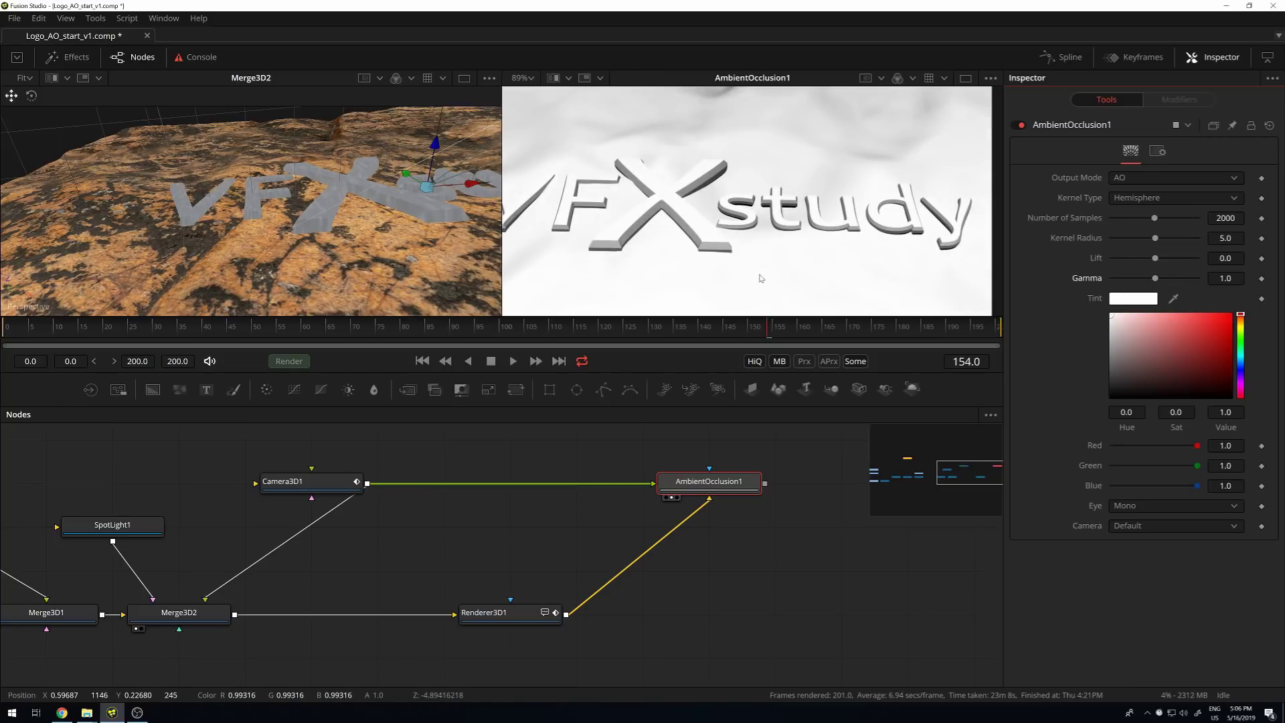
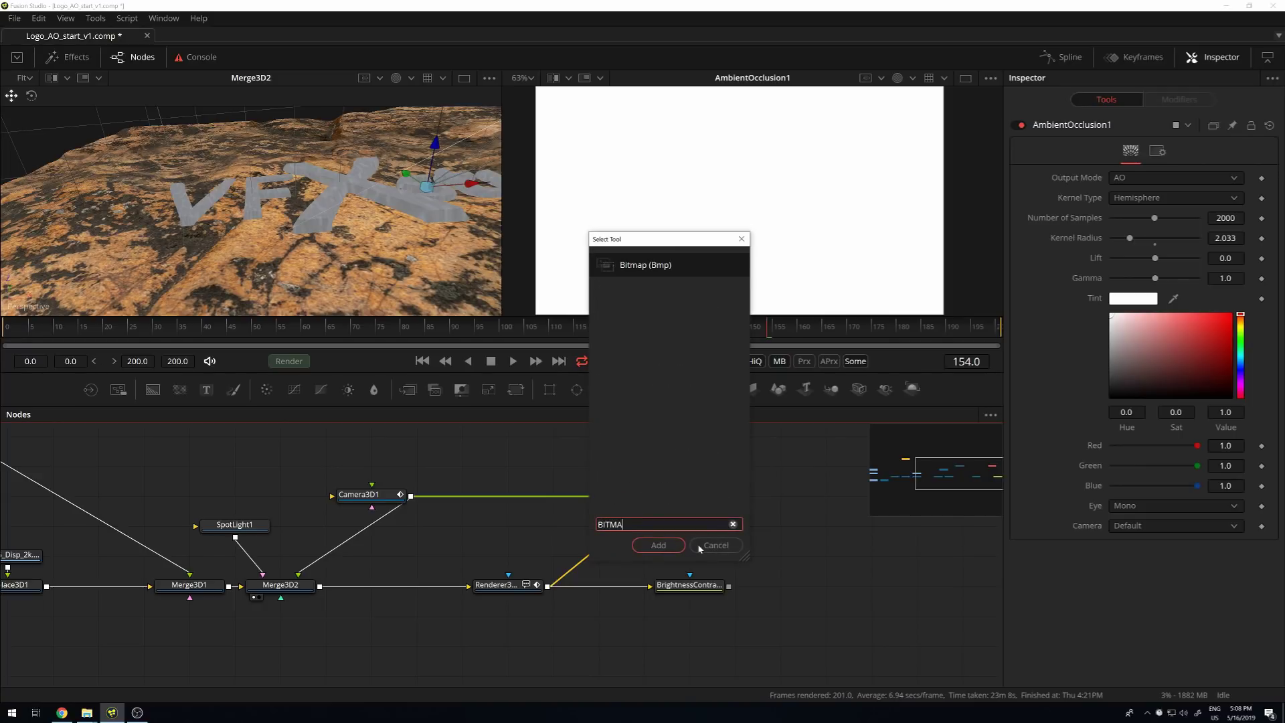
Add a Bitmap1 node fed by AmbientOcclusion1, set its Channel to Red, and view it left
key(Return)
drag(636, 472, 689, 554)
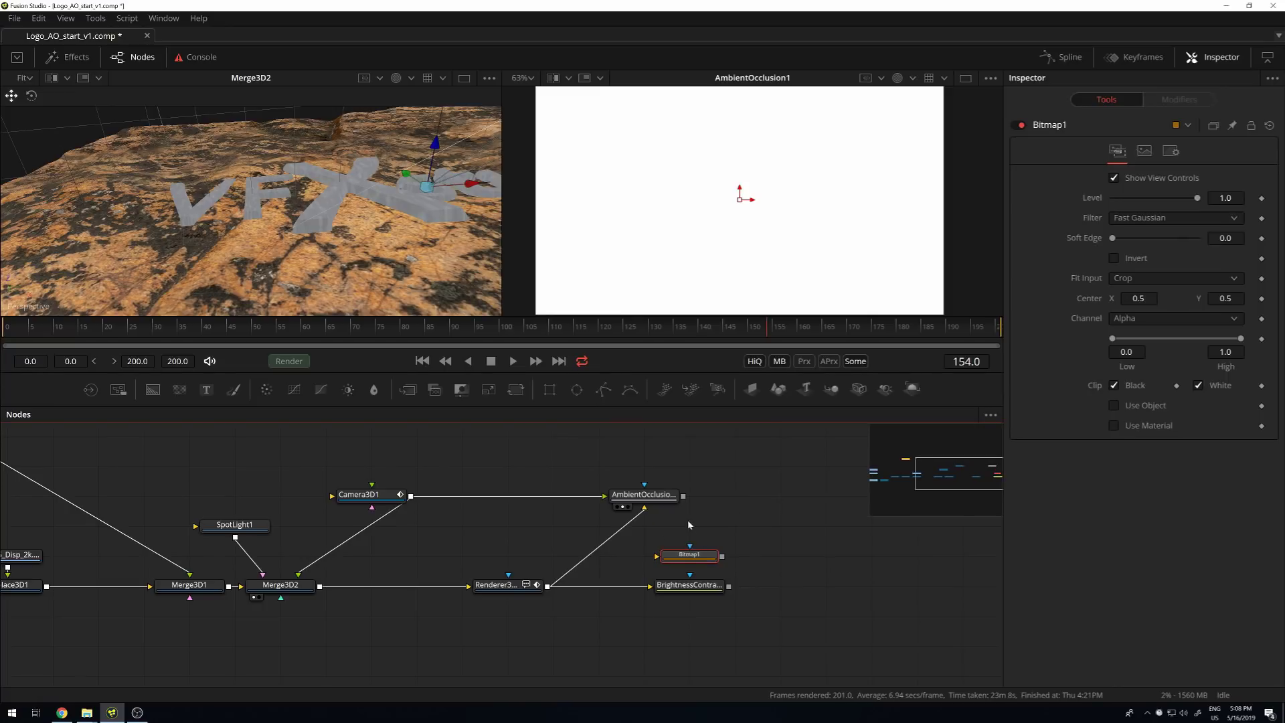
drag(683, 496, 716, 589)
click(1129, 322)
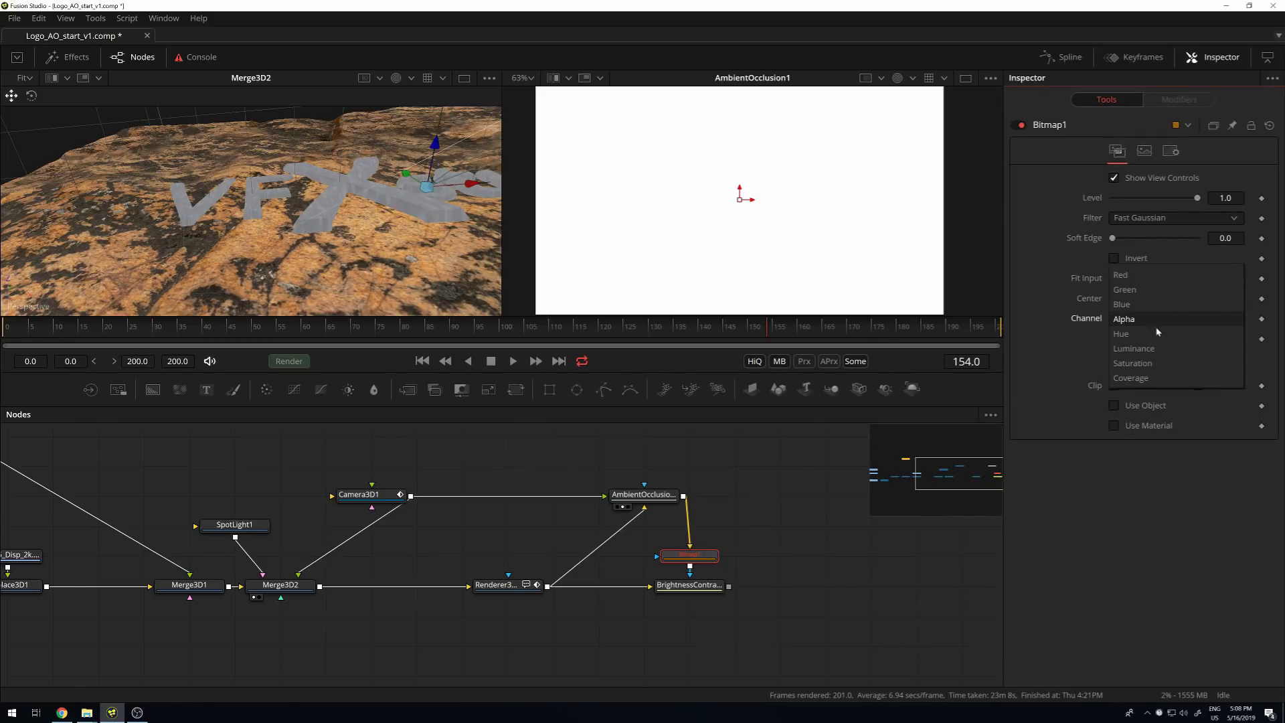
click(1141, 275)
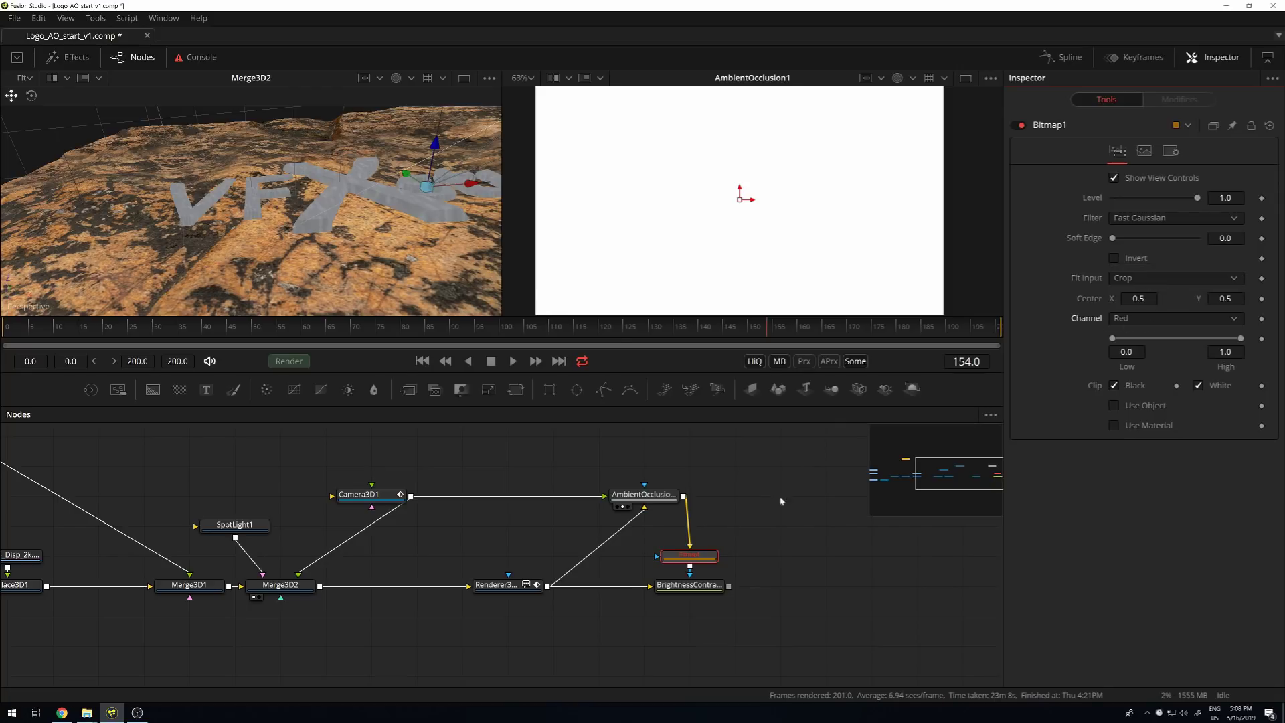
key(1)
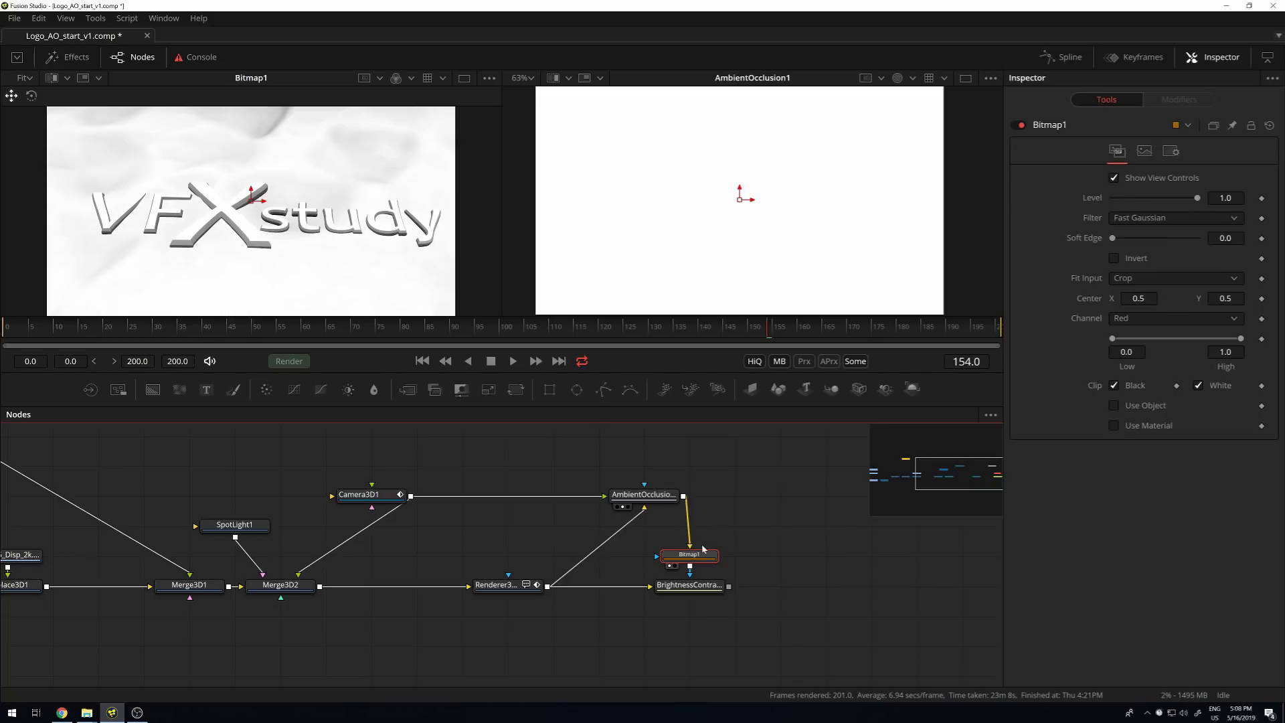
Place Bitmap1 above BrightnessContrast and tweak its Soft Edge and Low channel threshold
drag(701, 554, 702, 524)
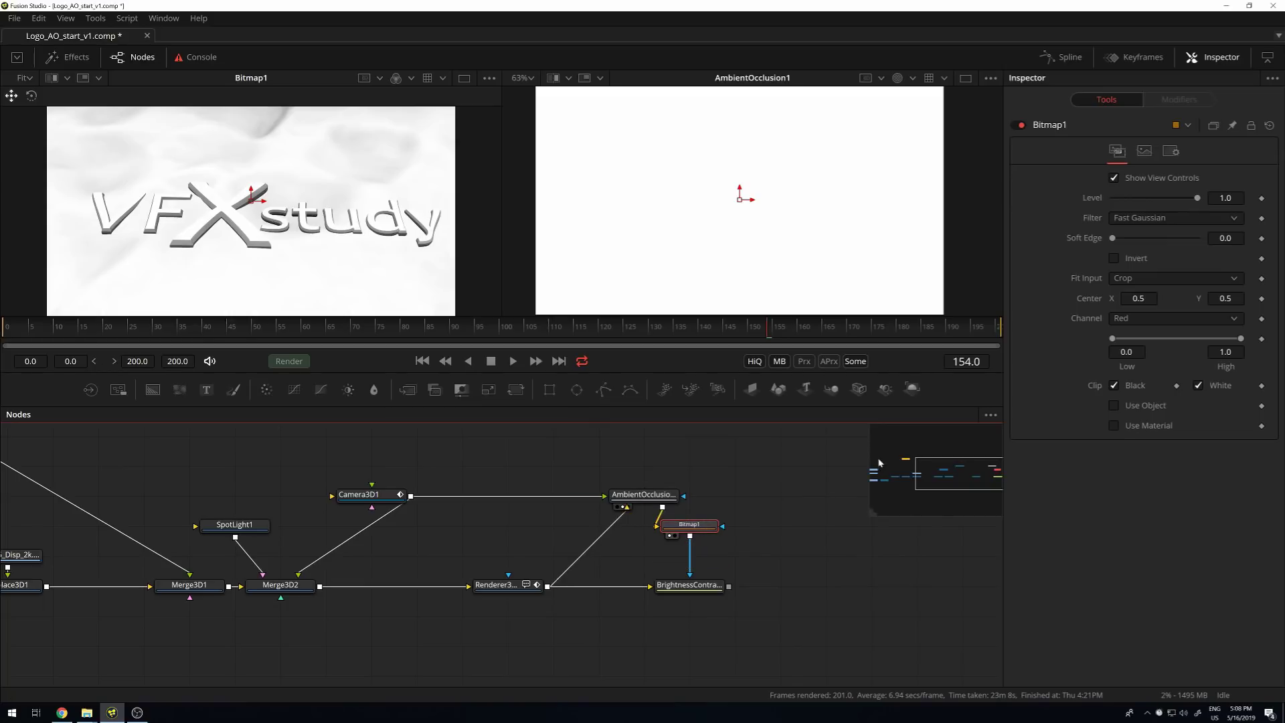
mouse_move(1115, 240)
mouse_down()
mouse_move(1143, 241)
mouse_move(1089, 239)
mouse_up()
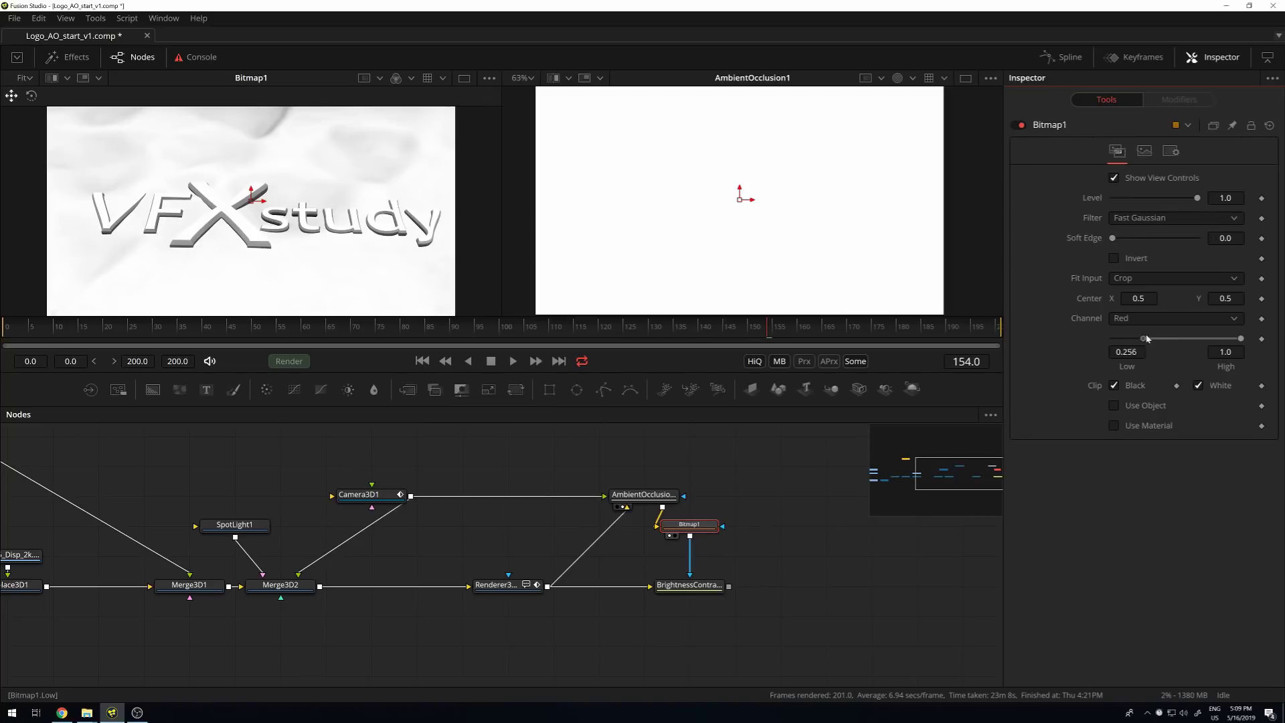
drag(1139, 339, 1115, 338)
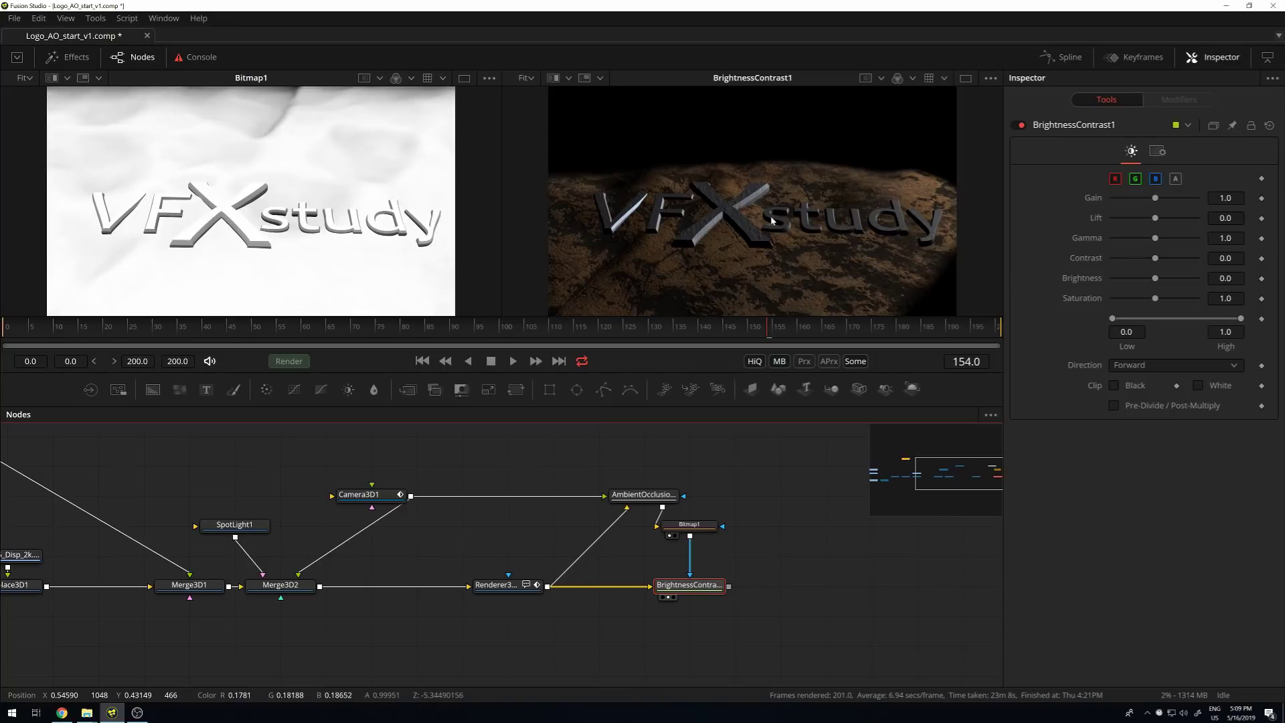
Test lowering Lift on BrightnessContrast1 to darken the masked render and check viewer options
scroll(772, 220, up, 2)
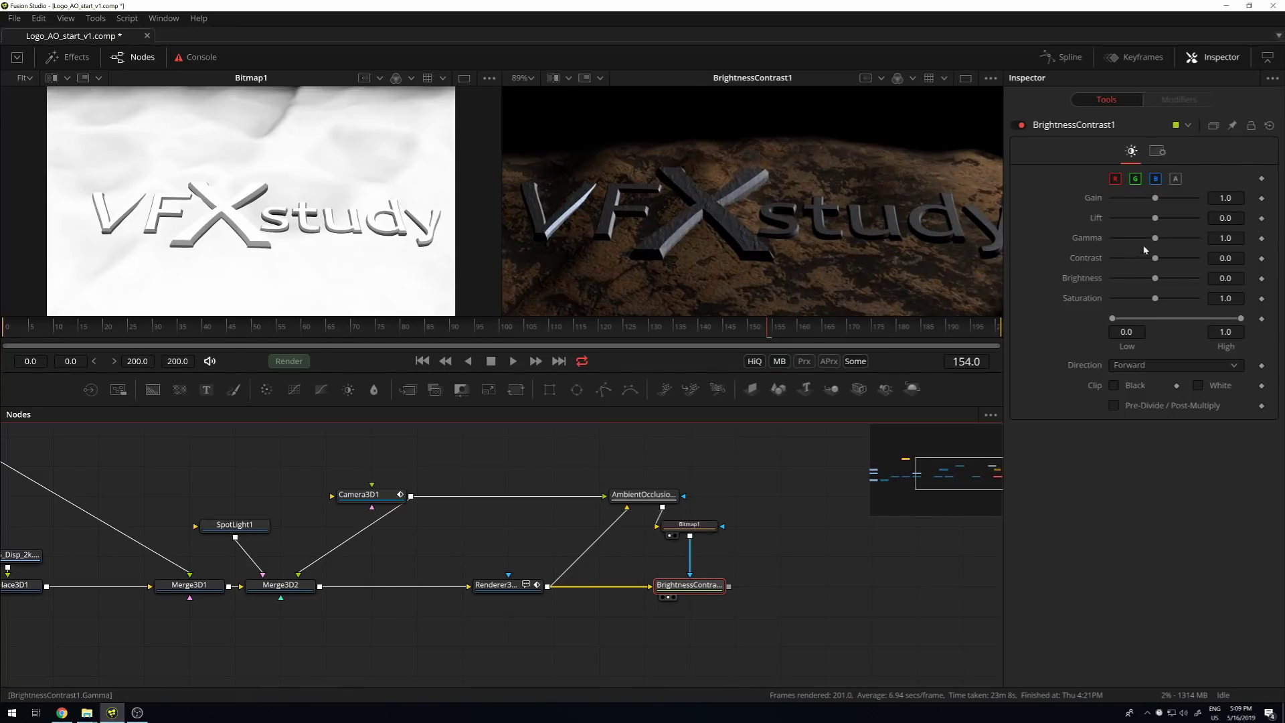
click(1157, 219)
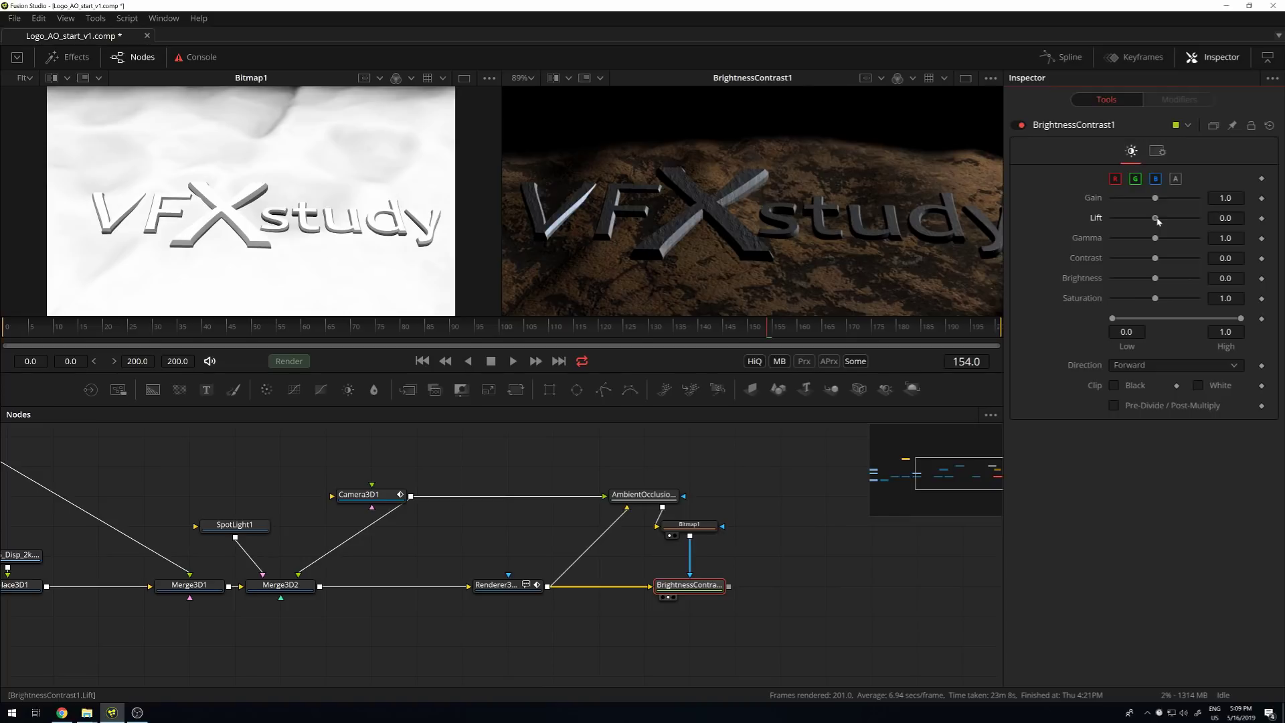
drag(1152, 221, 1129, 223)
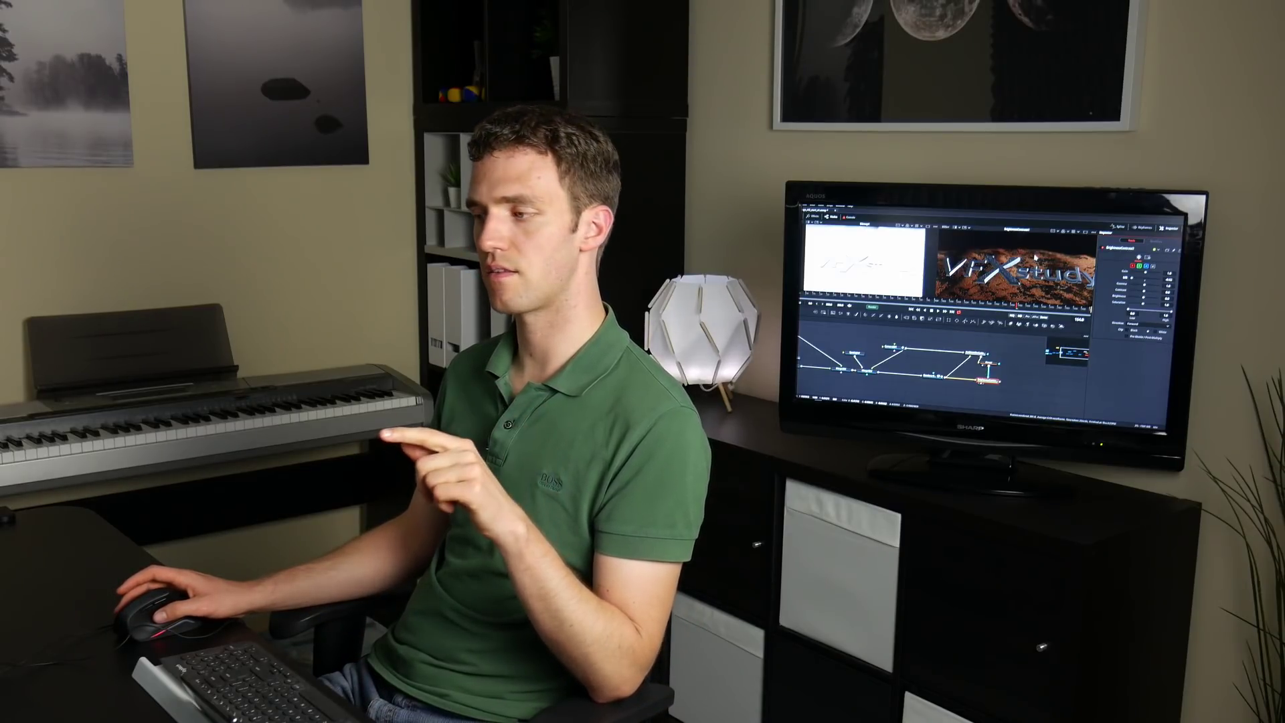
right_click(1036, 257)
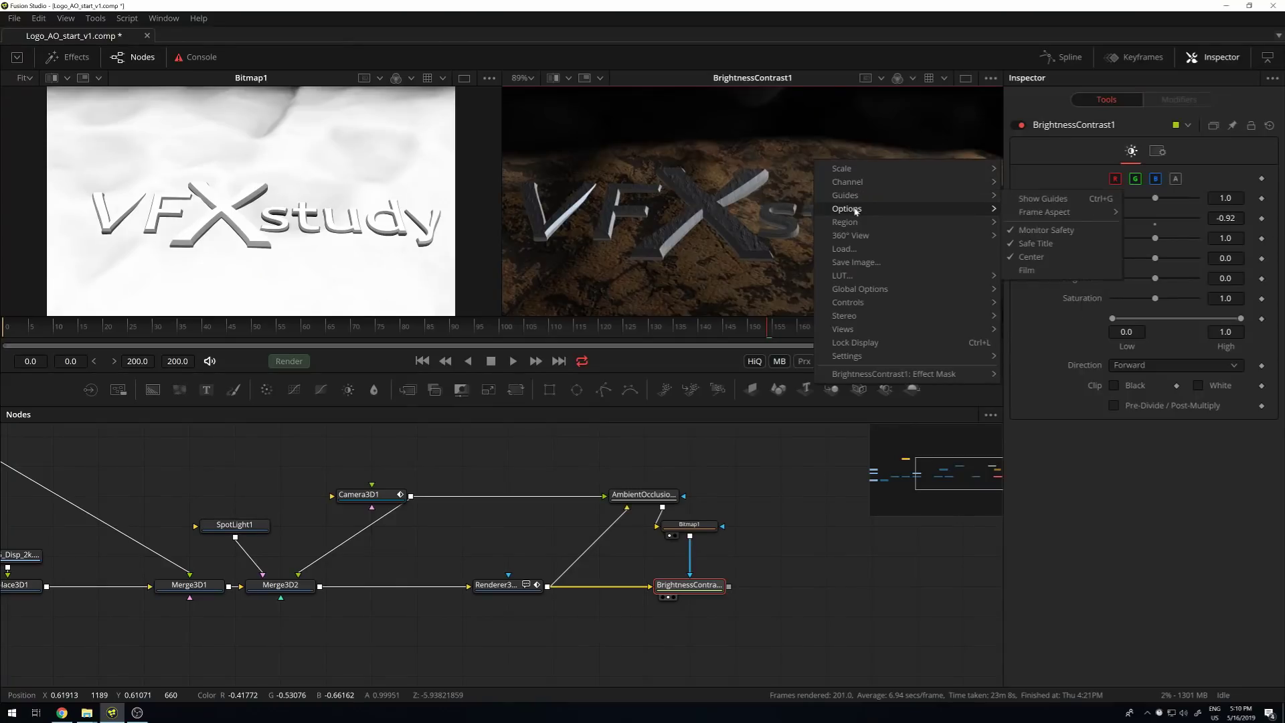
mouse_move(898, 206)
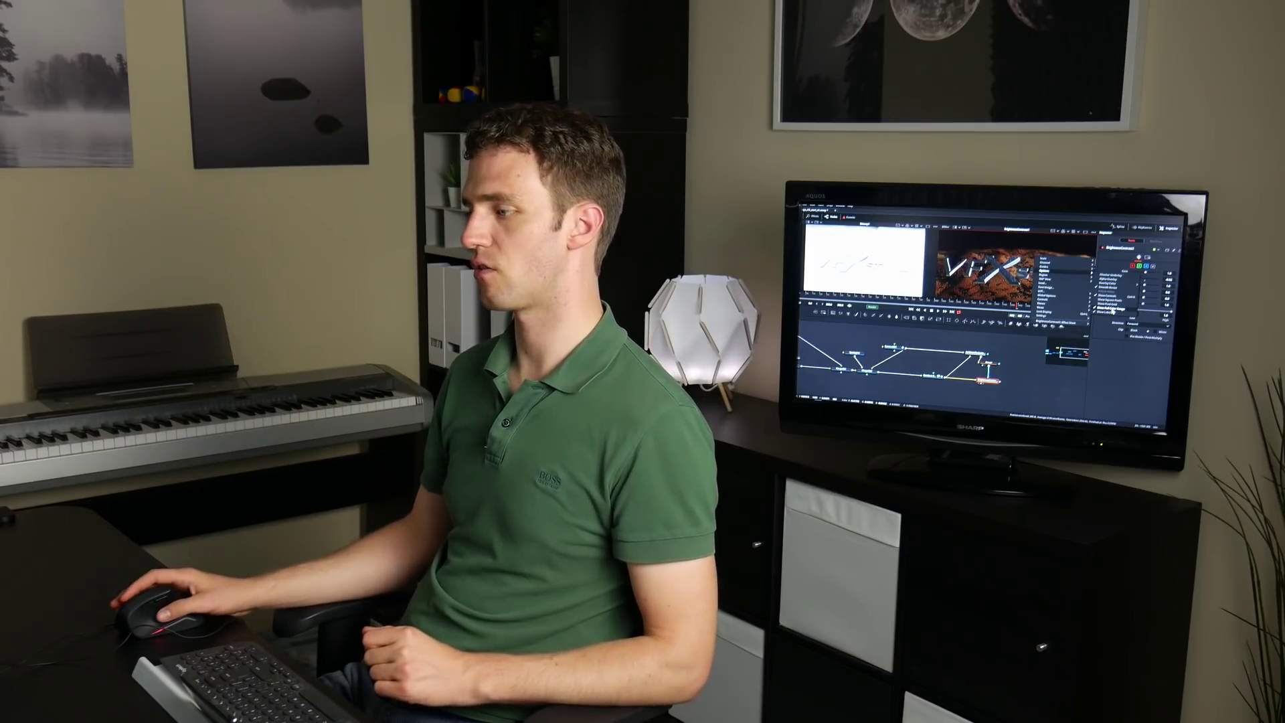
click(1064, 324)
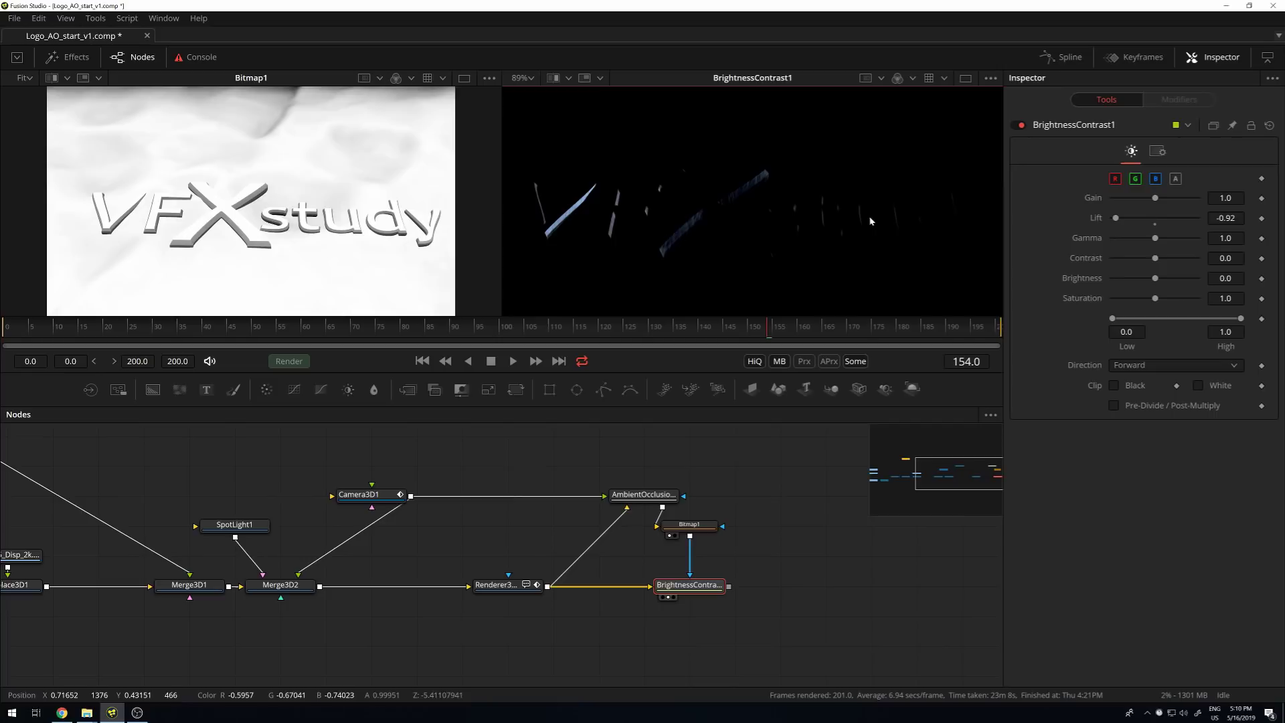
Reset Lift to 0.0 after another test and select Bitmap1 to show its settings
double_click(1157, 223)
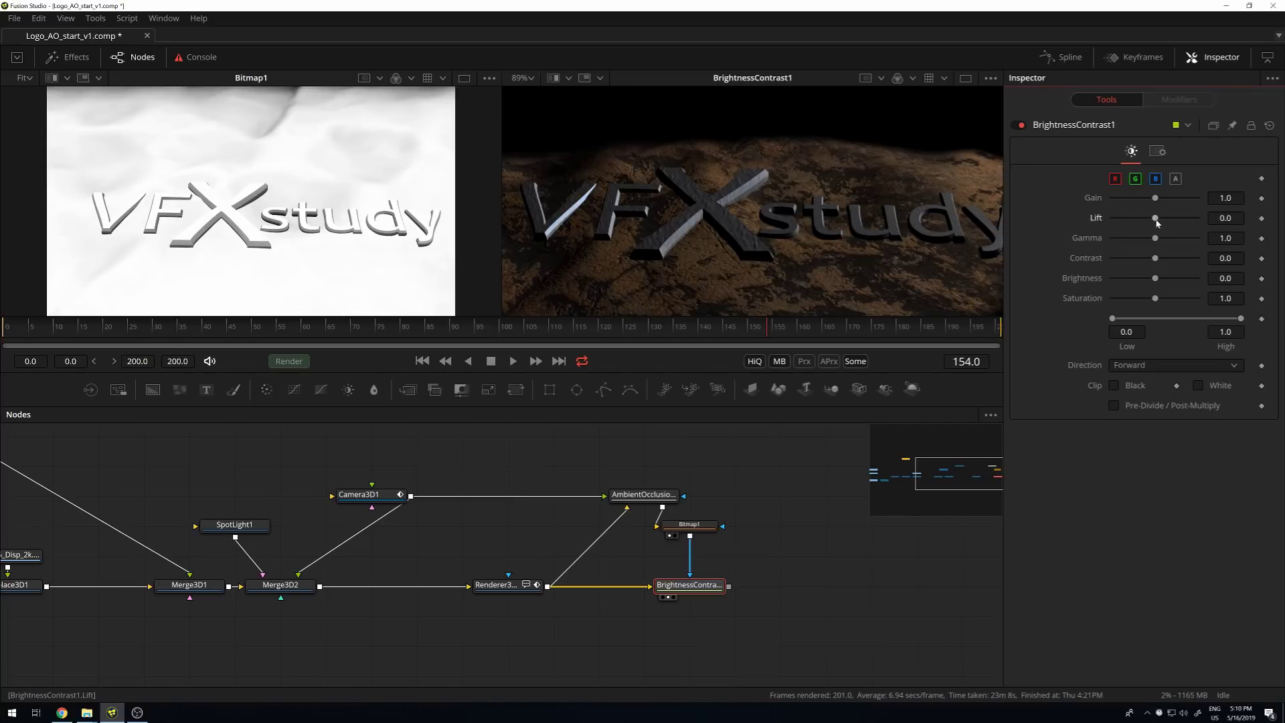
drag(1156, 219, 1124, 221)
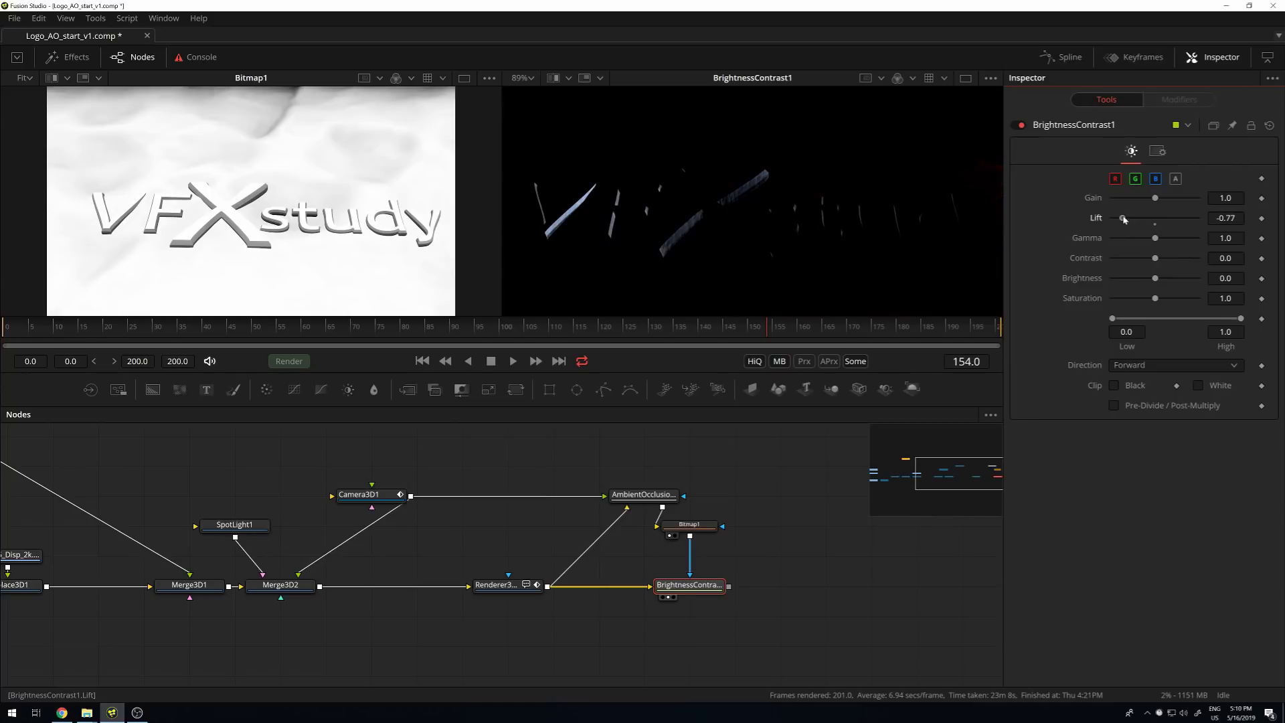
click(1156, 225)
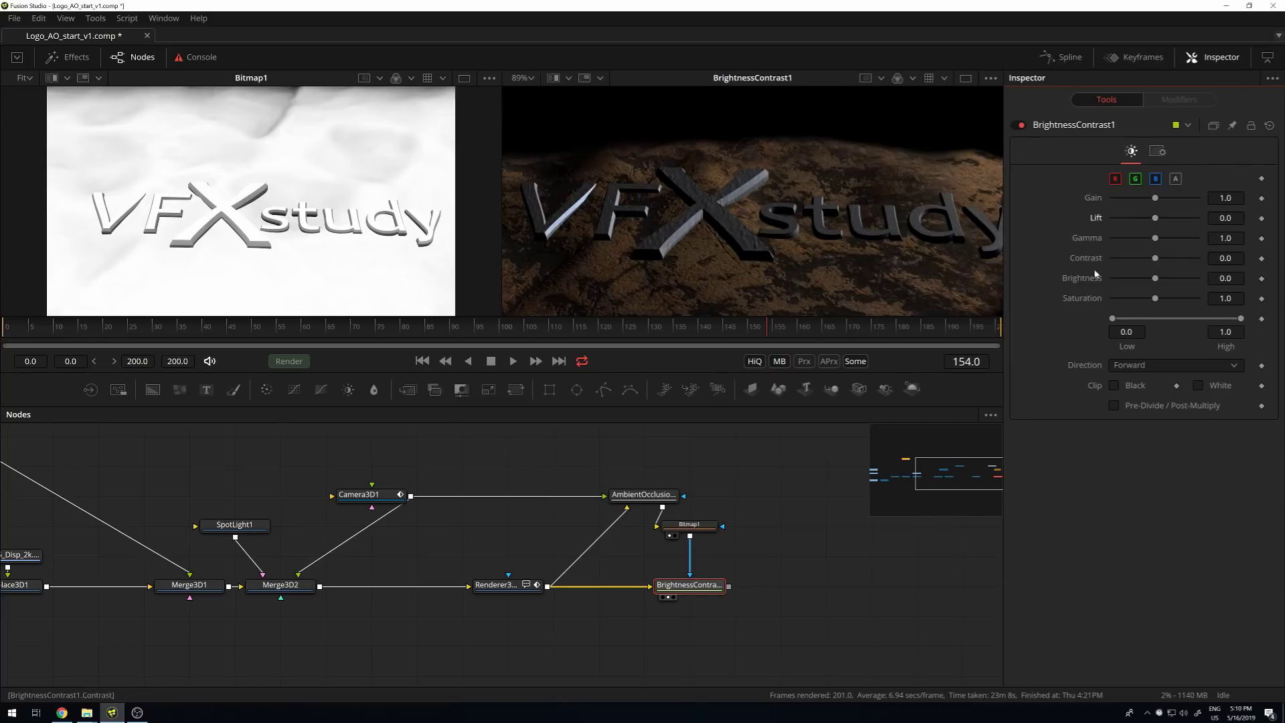
click(709, 523)
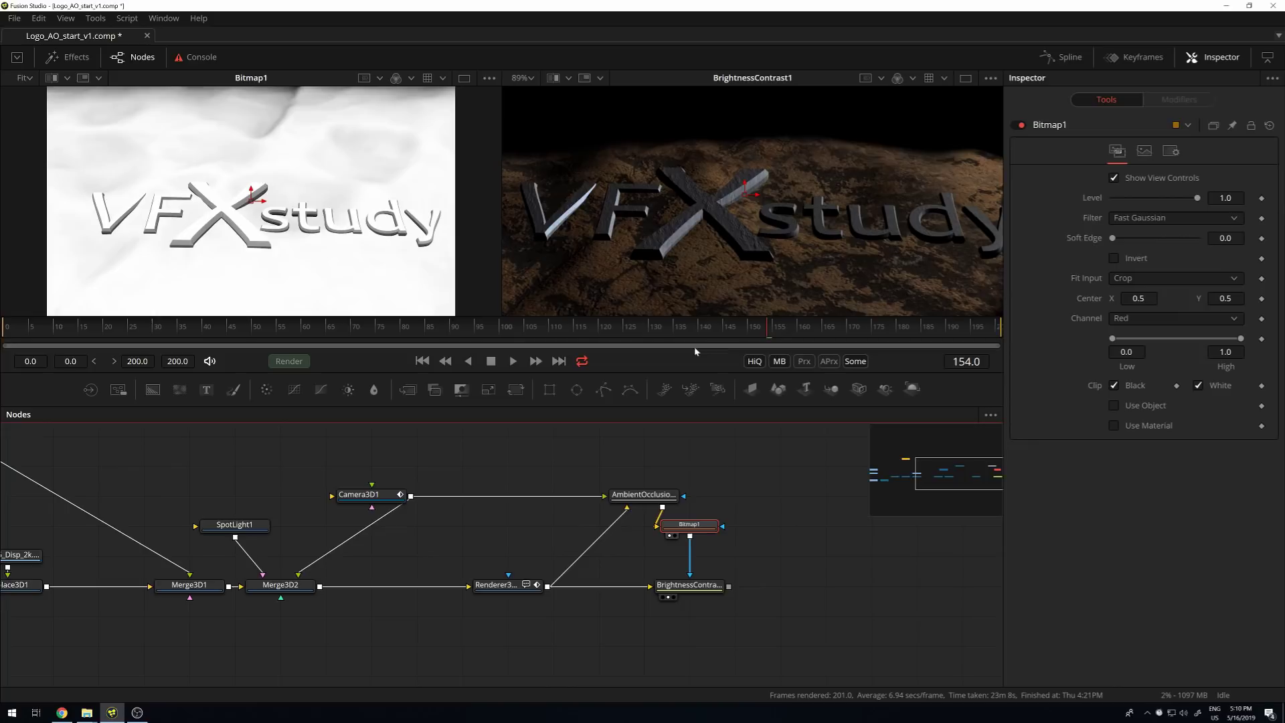
Invert the Bitmap1 mask and return to BrightnessContrast1 for Lift -0.53 and Gamma 0.81
click(1115, 259)
click(690, 585)
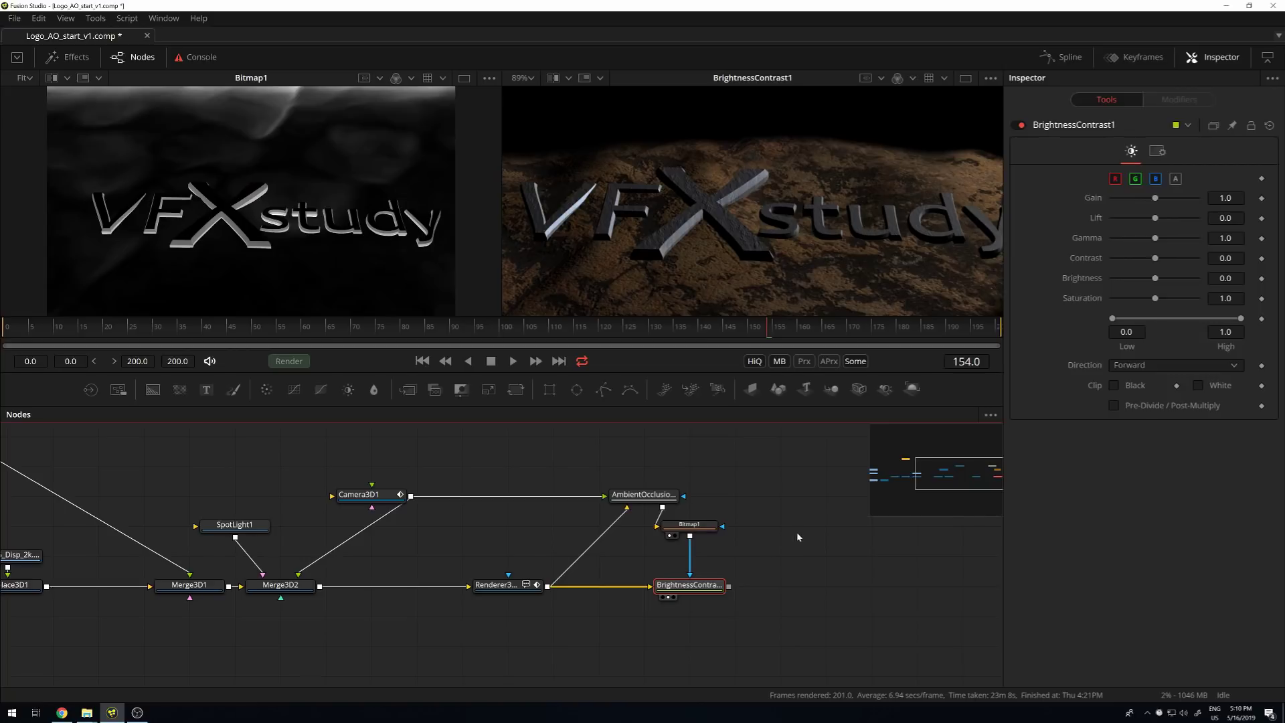
click(1158, 222)
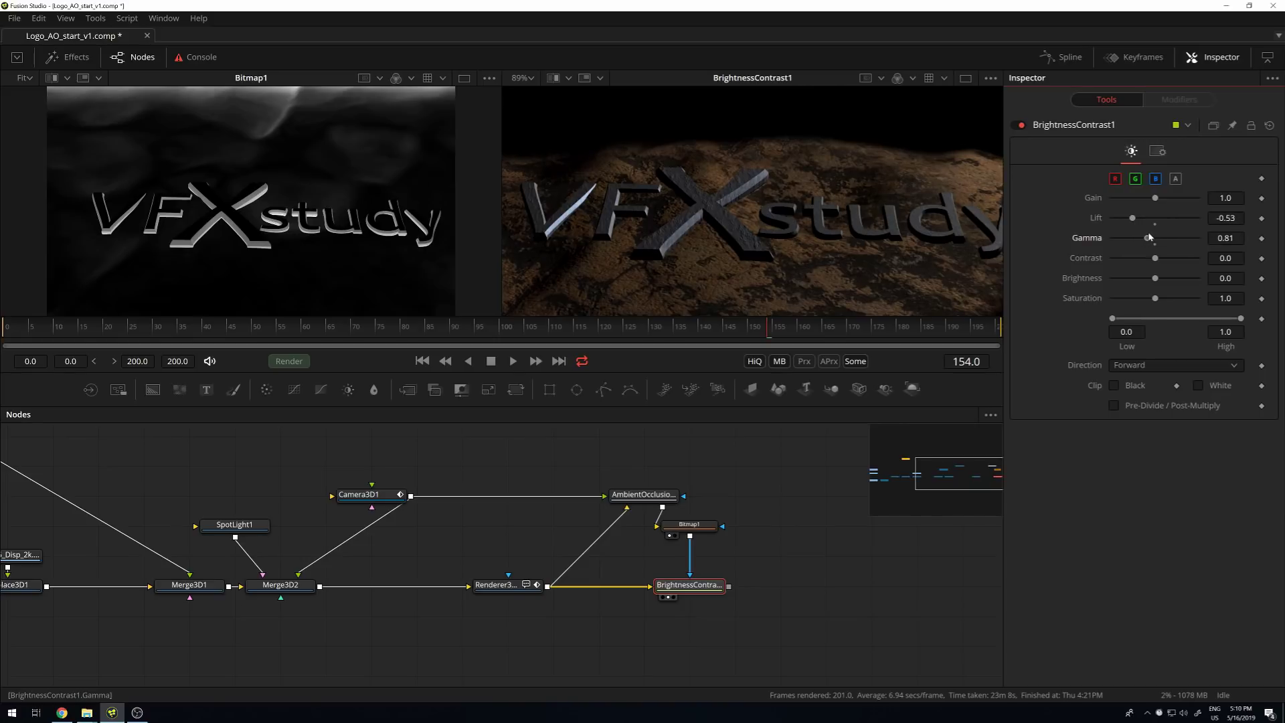
Reset Gamma to 1.0, raise Lift slightly, and pan the viewer to the study lettering
double_click(1155, 245)
scroll(751, 182, up, 8)
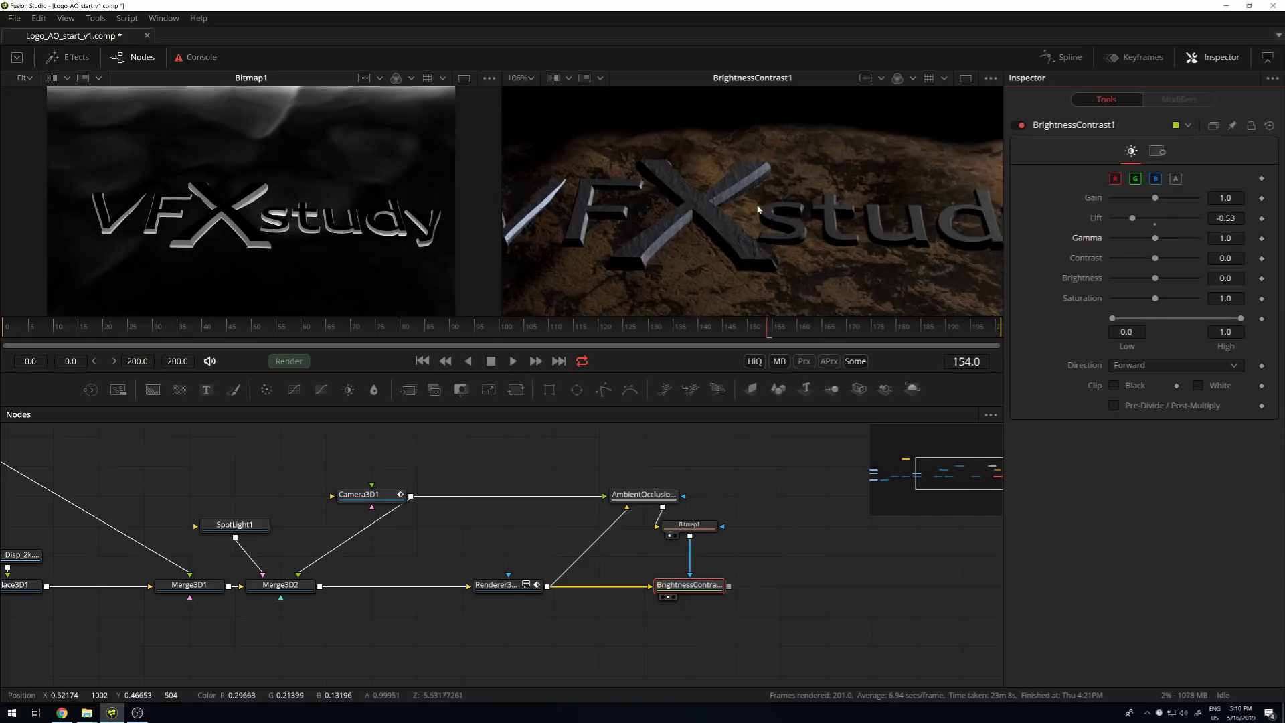
scroll(751, 183, up, 2)
scroll(833, 234, up, 1)
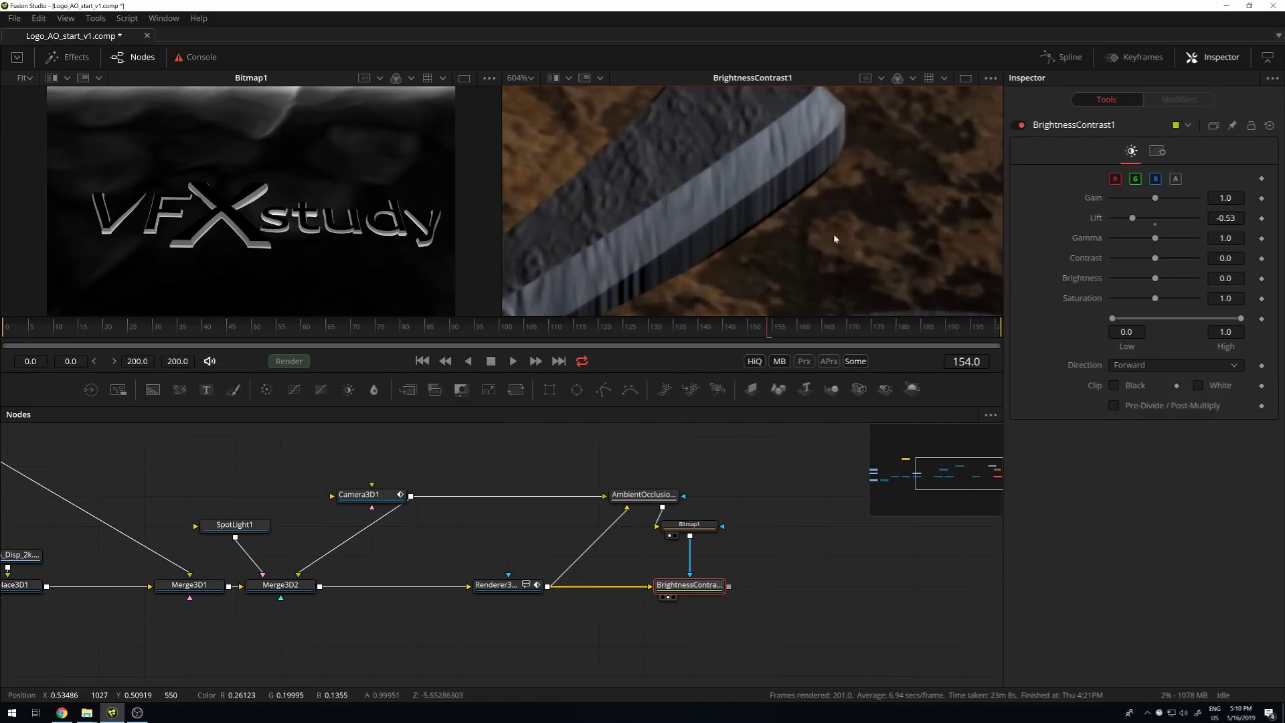
mouse_move(1136, 223)
mouse_down()
mouse_move(1159, 225)
mouse_move(1110, 232)
mouse_move(1132, 231)
mouse_up()
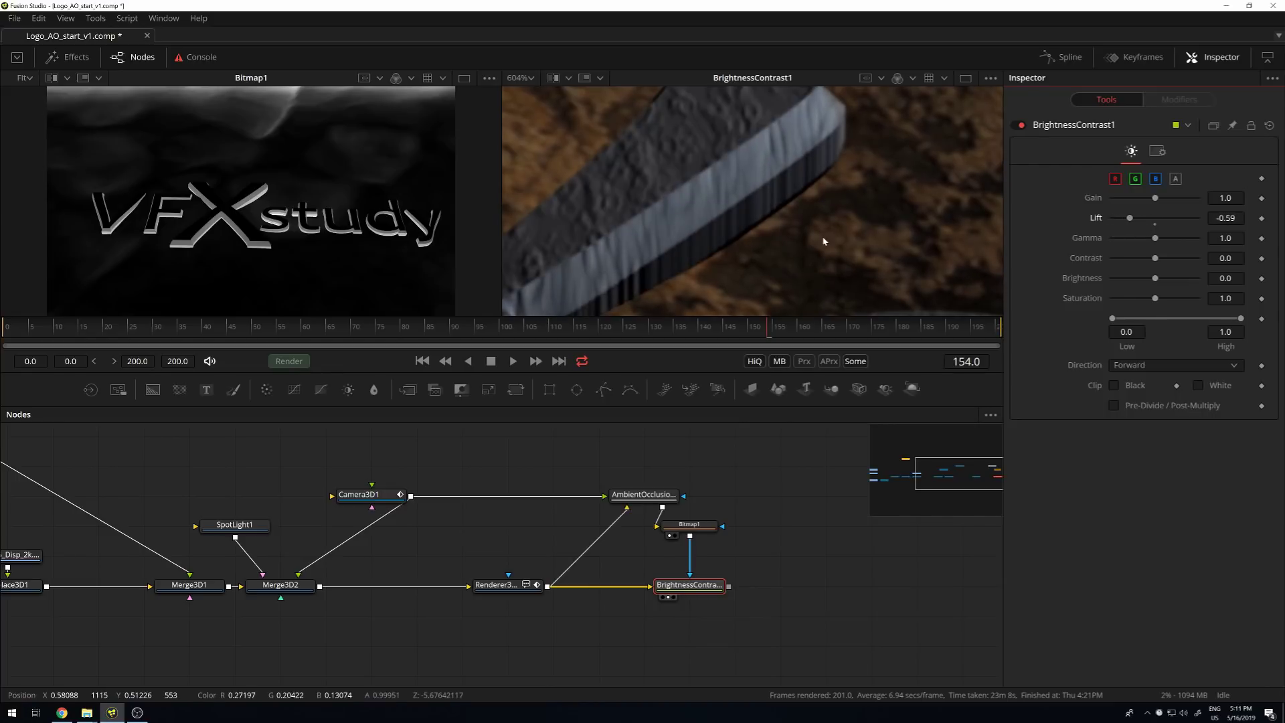
scroll(841, 234, down, 5)
drag(864, 255, 724, 204)
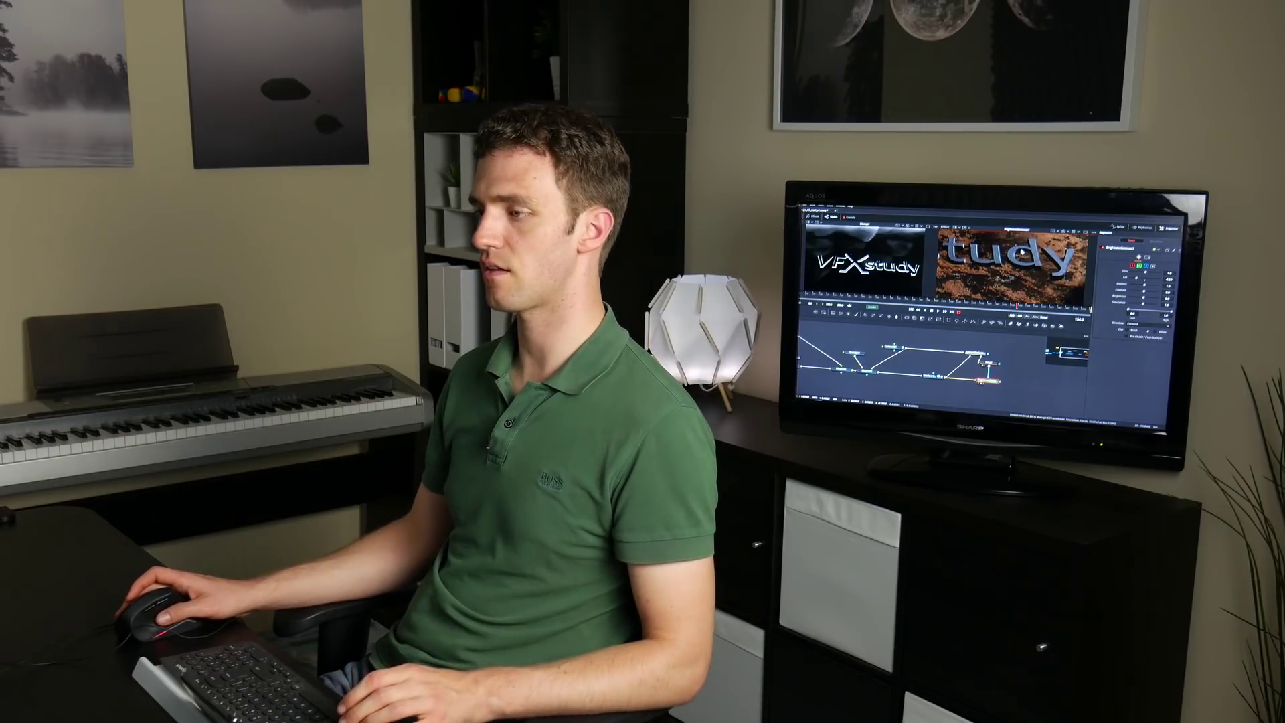
Raise Lift to about 0.41 and experiment with Gamma on the masked areas
scroll(1011, 268, up, 5)
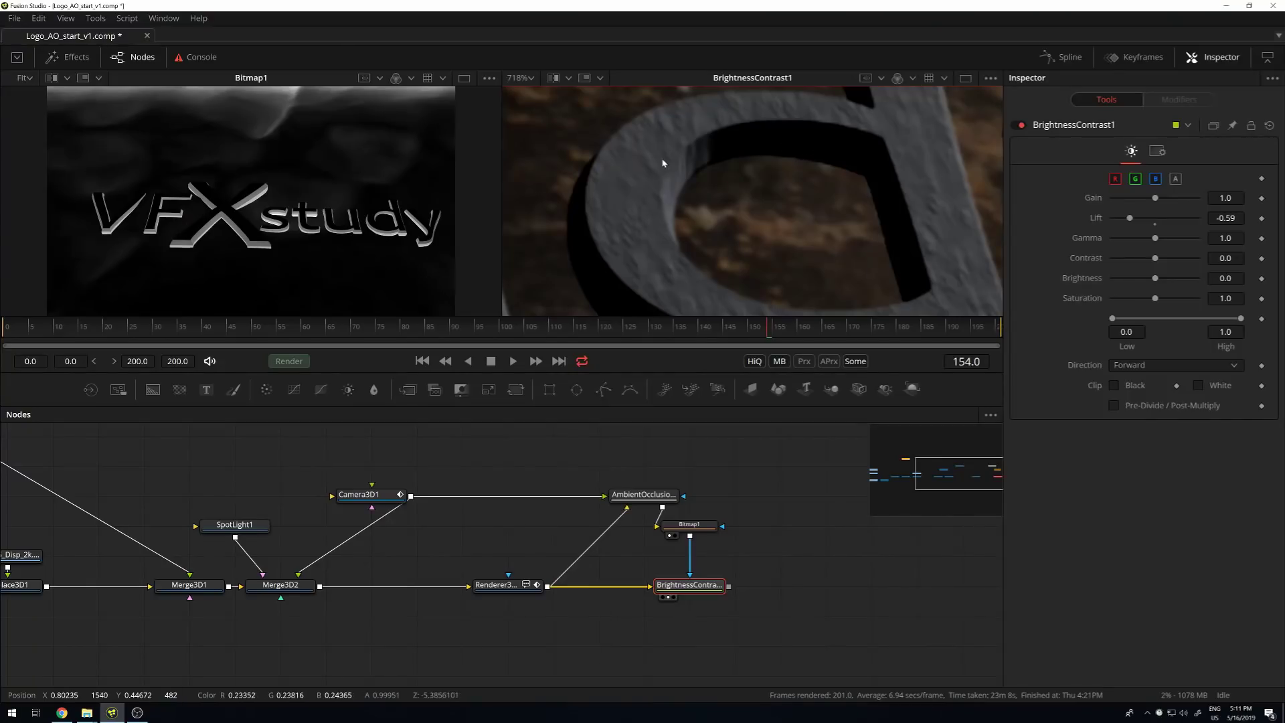
mouse_move(1130, 221)
mouse_down()
mouse_move(1174, 225)
mouse_move(1136, 224)
mouse_move(1150, 223)
mouse_up()
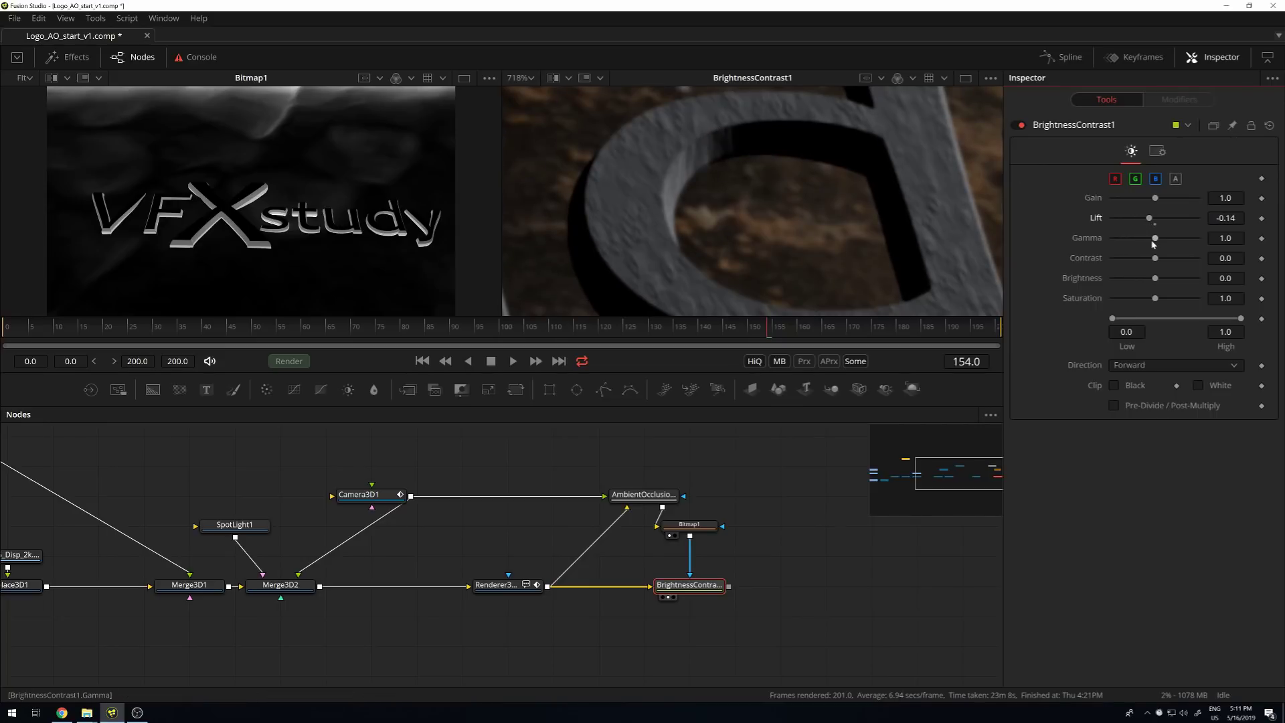
drag(1144, 239, 1115, 239)
scroll(912, 259, down, 5)
scroll(838, 245, up, 2)
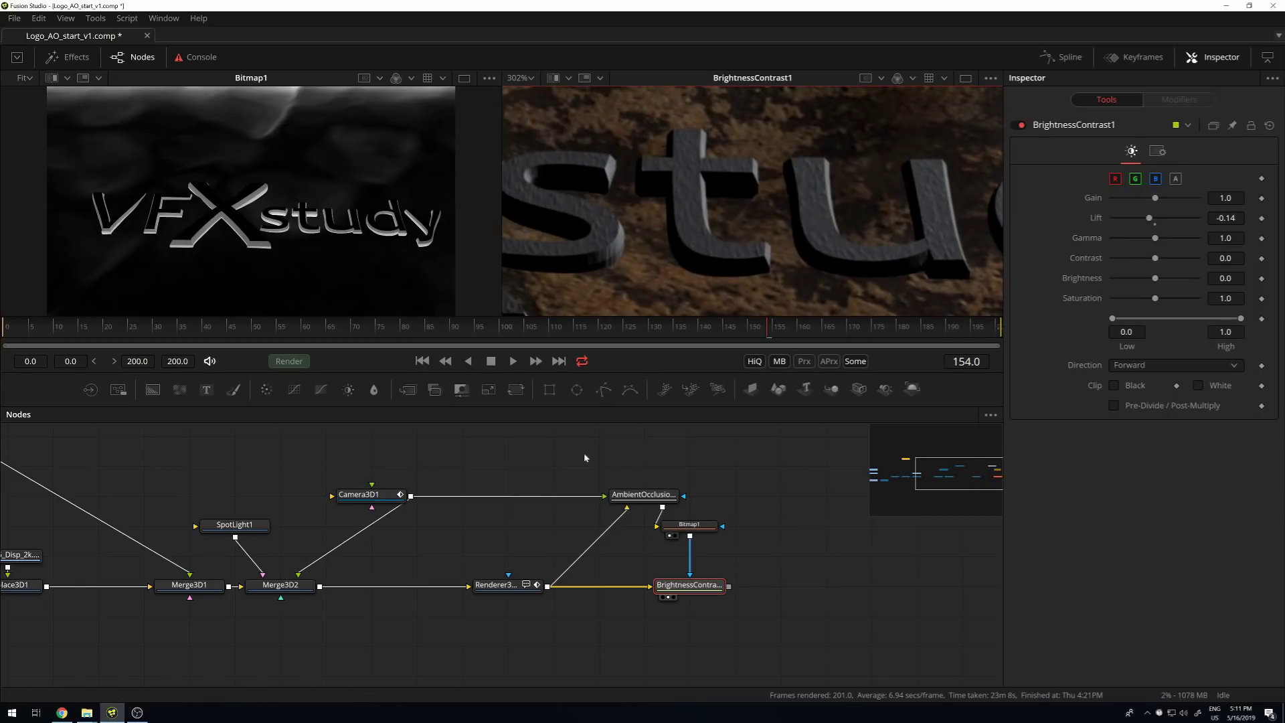
scroll(720, 198, up, 3)
scroll(740, 212, down, 2)
scroll(849, 230, down, 3)
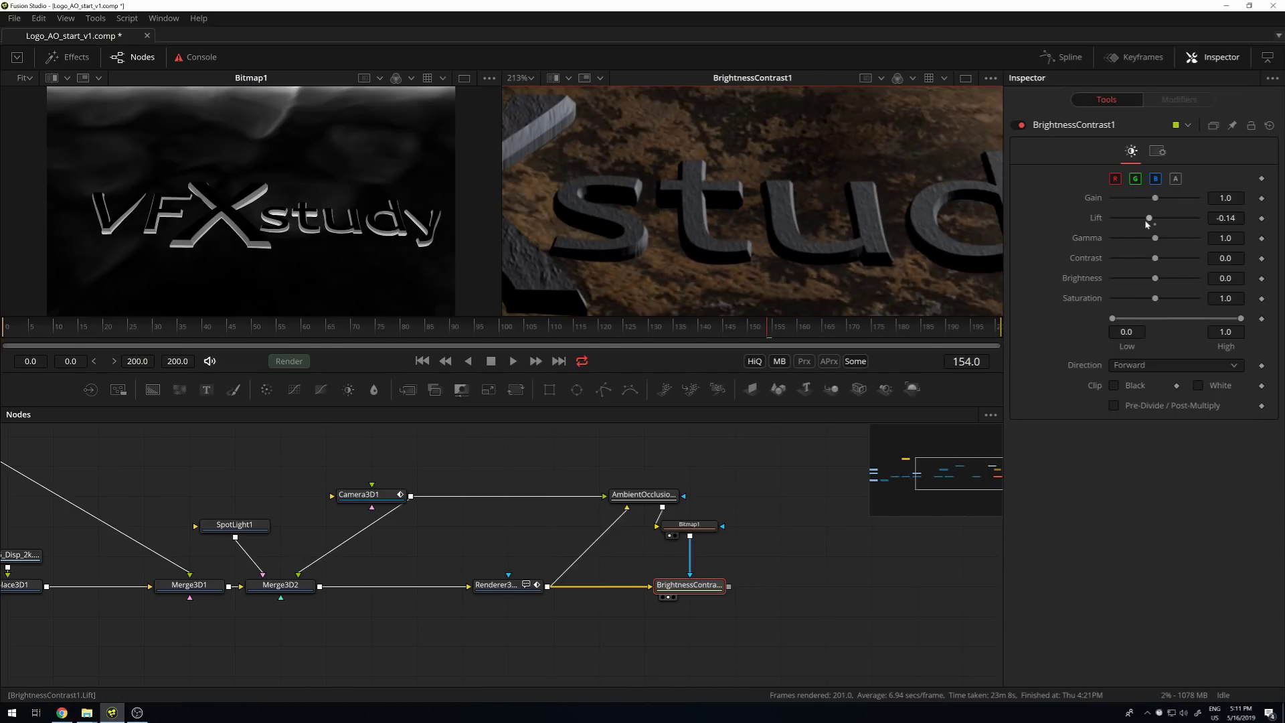
Push Lift up to about 0.78 to brighten the occluded areas further
drag(1150, 223, 1173, 225)
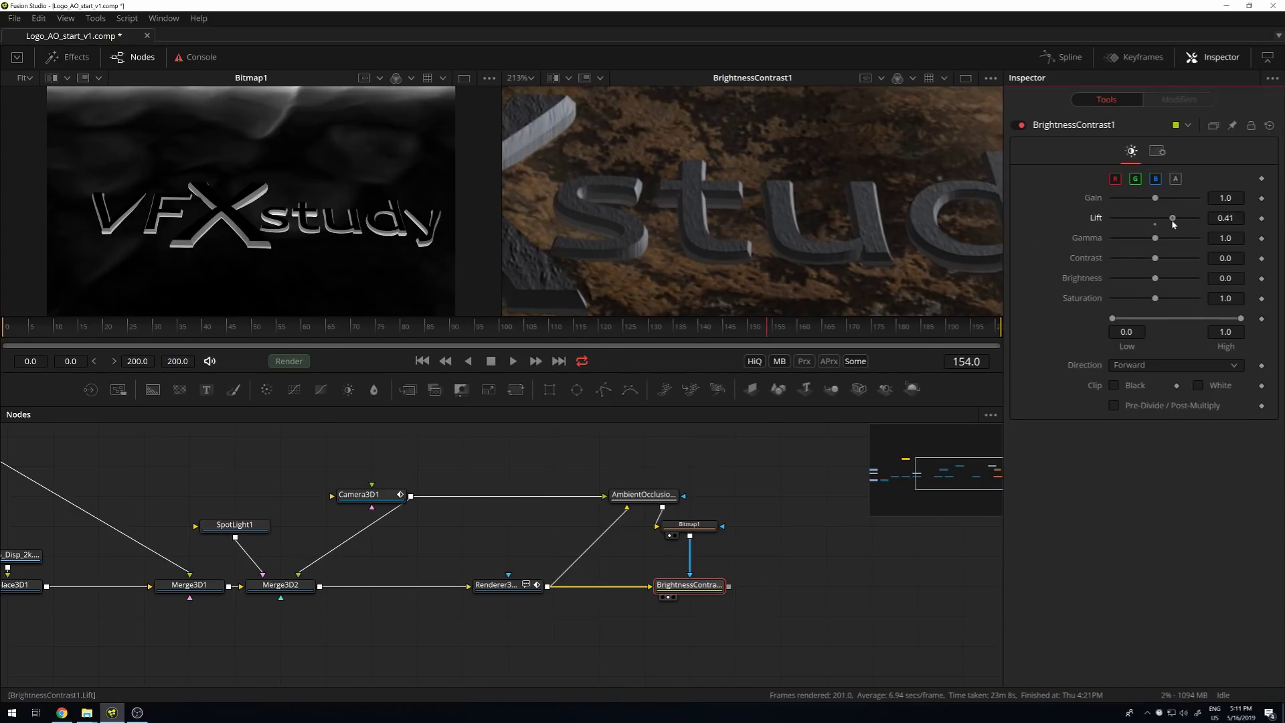
scroll(791, 232, down, 3)
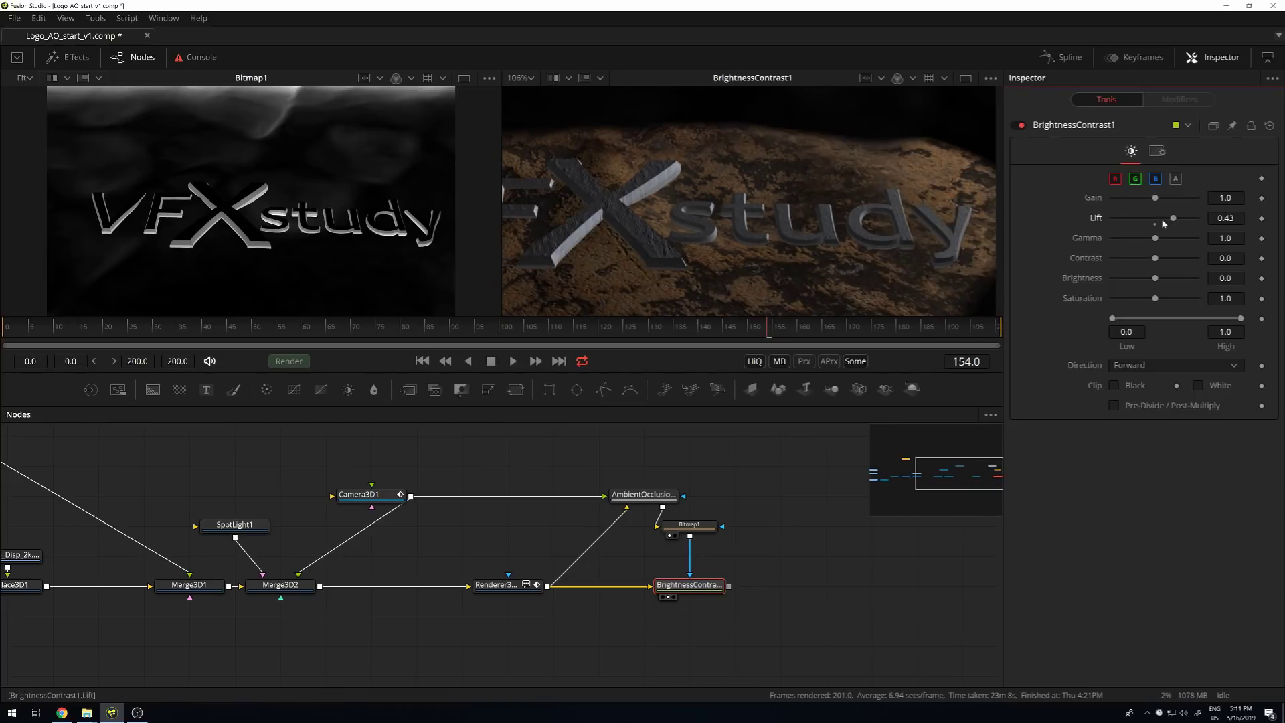
mouse_move(1174, 219)
mouse_down()
mouse_move(1189, 219)
mouse_move(1177, 222)
mouse_up()
drag(1180, 222, 1182, 222)
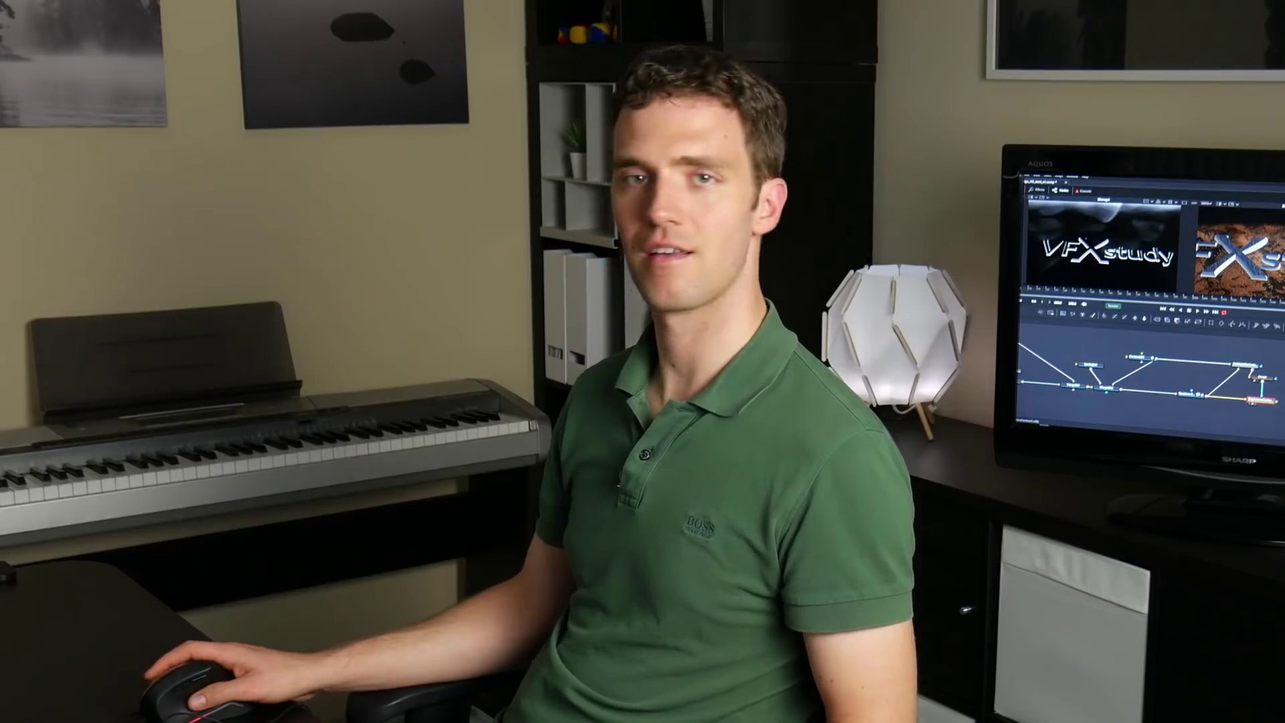